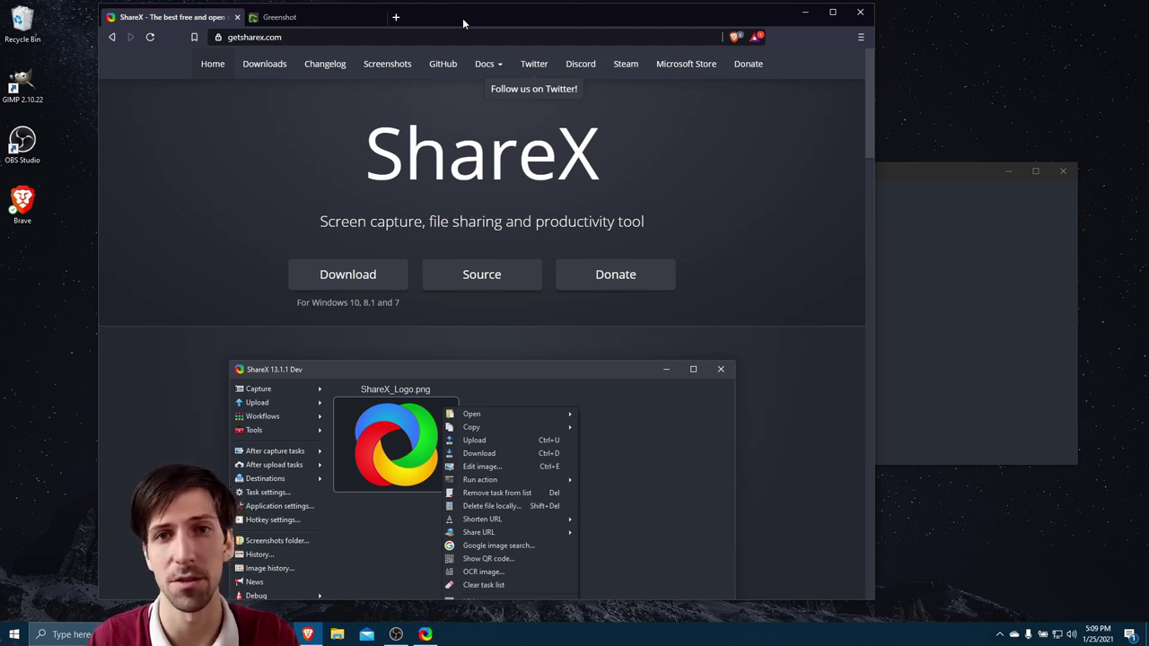
- View the Greenshot downloads page and return to the ShareX home page
click(364, 18)
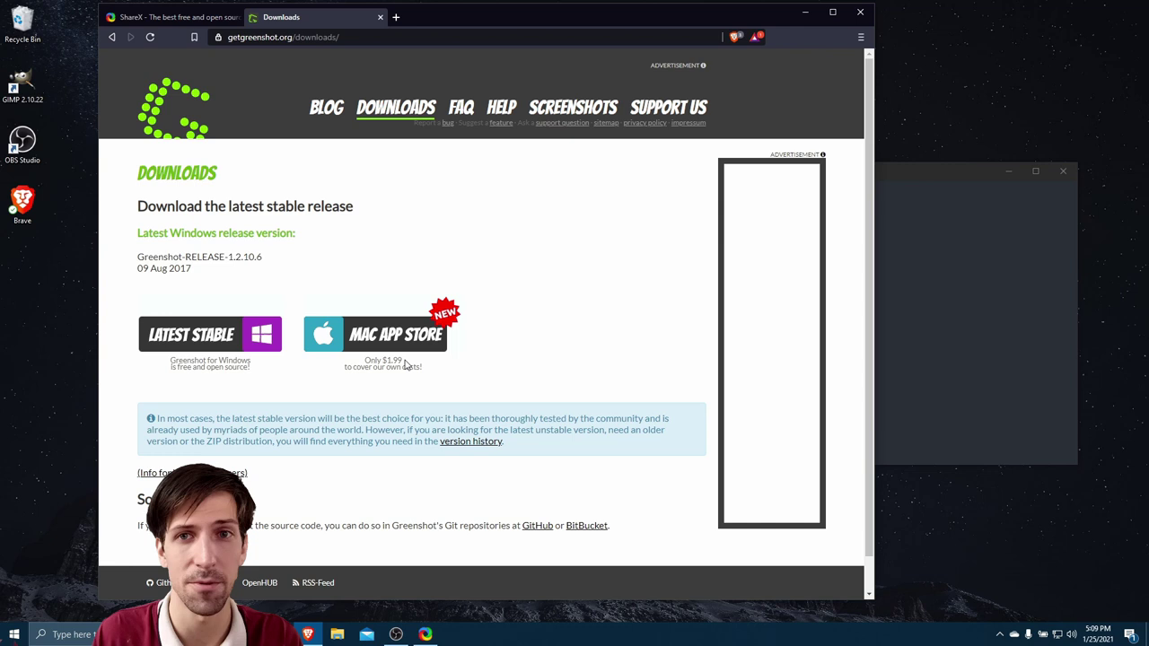
click(161, 18)
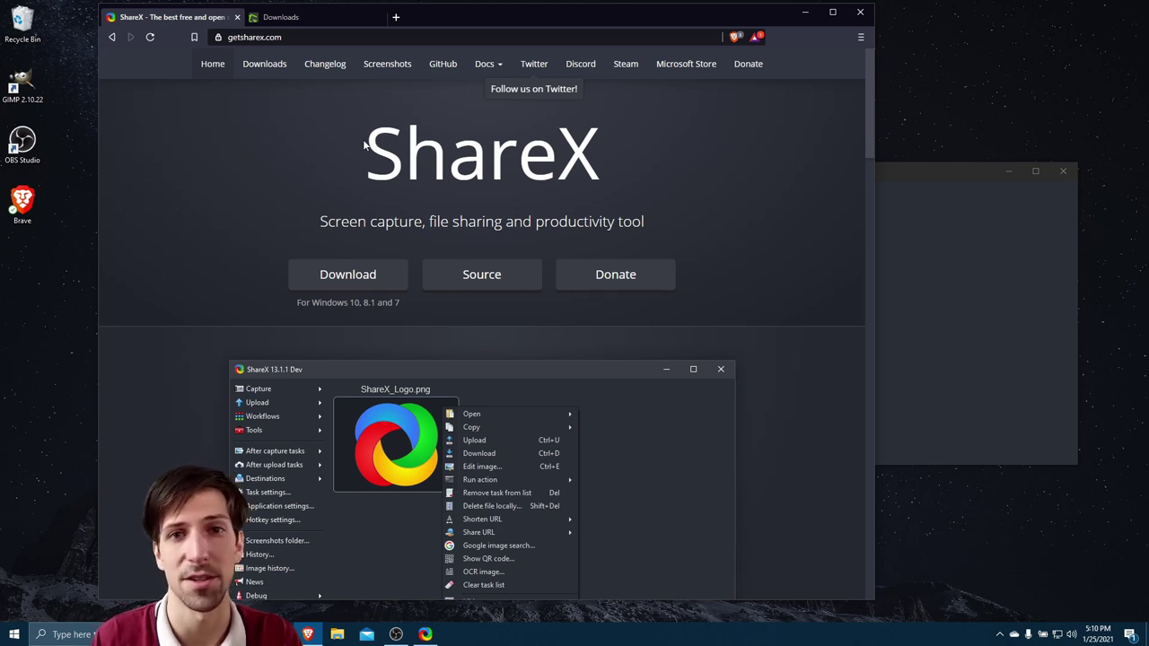
- Use Greenshot to capture a region of about 769 x 452 pixels over the ShareX page's title and buttons
click(1001, 634)
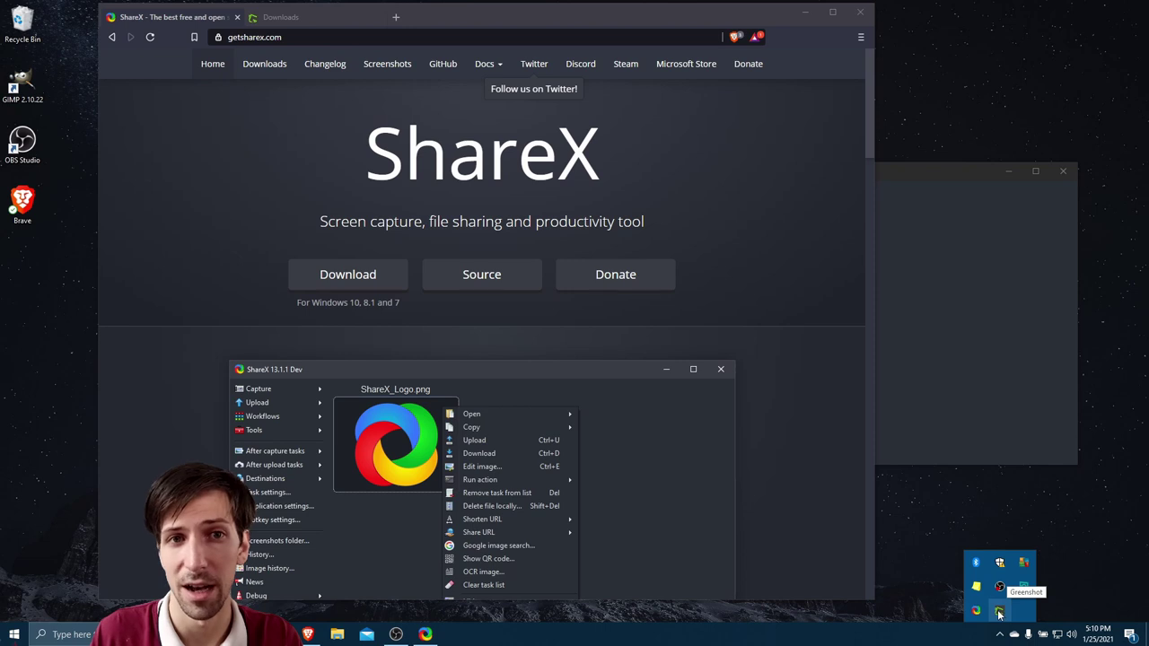
right_click(1000, 613)
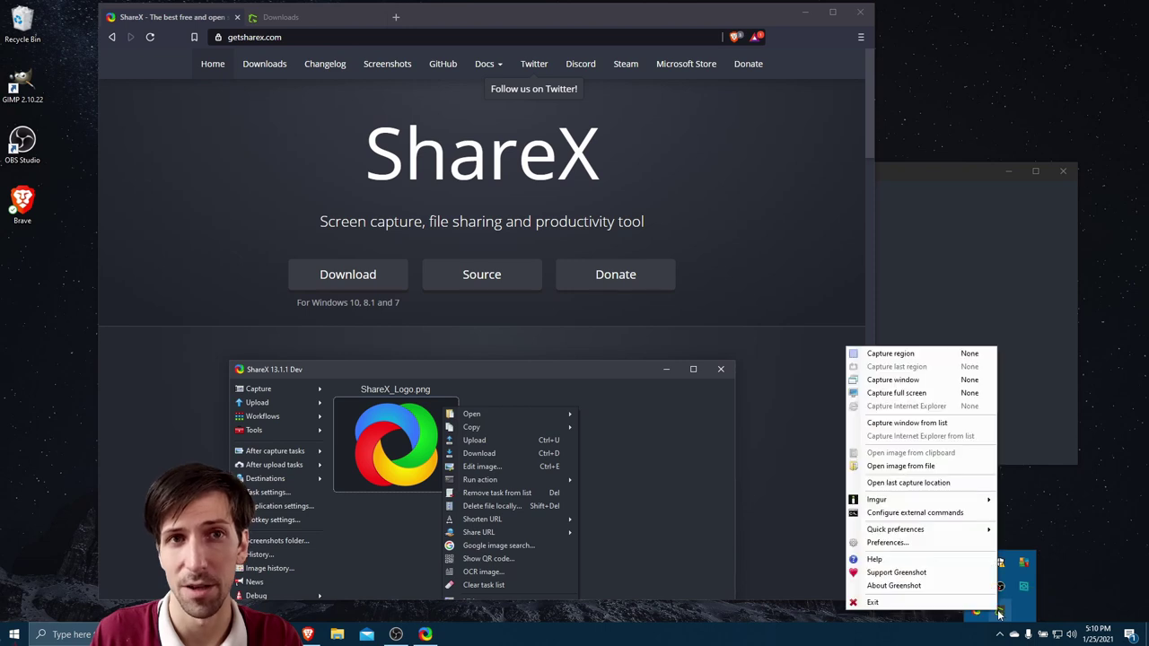
click(935, 356)
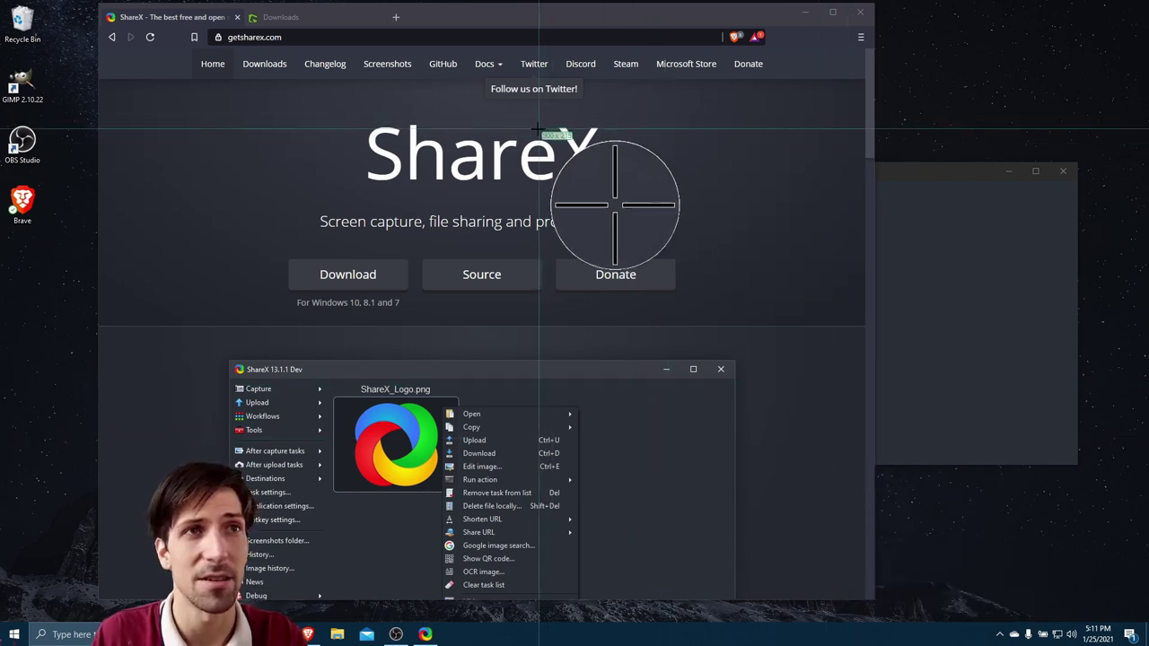
drag(421, 101, 885, 374)
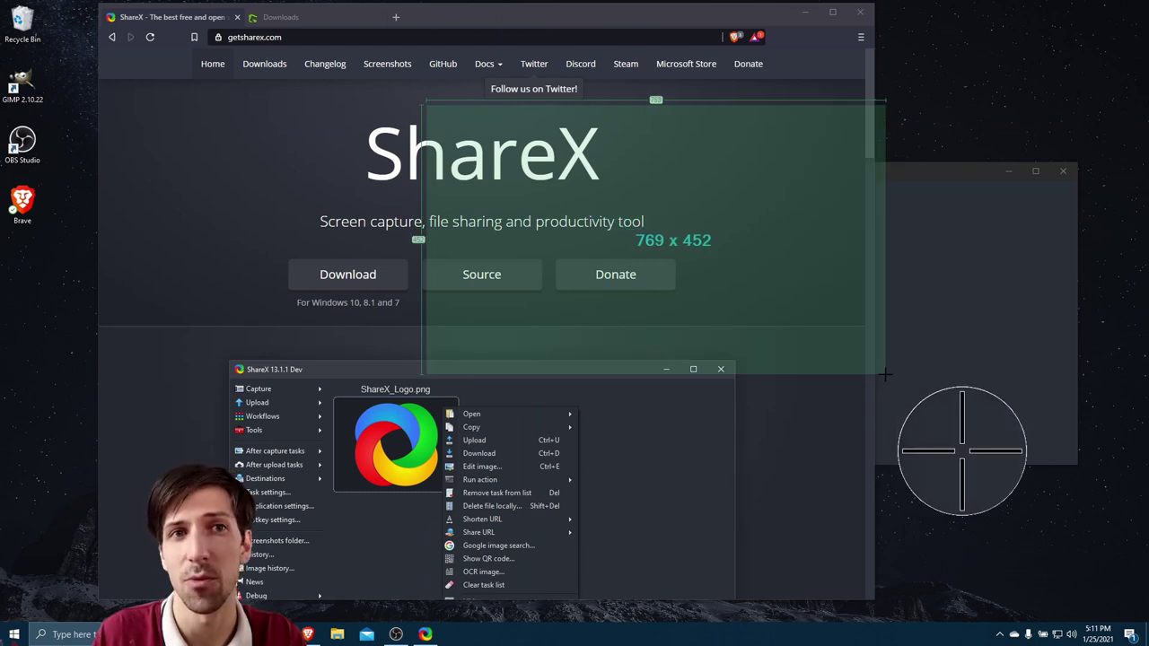
drag(884, 374, 885, 374)
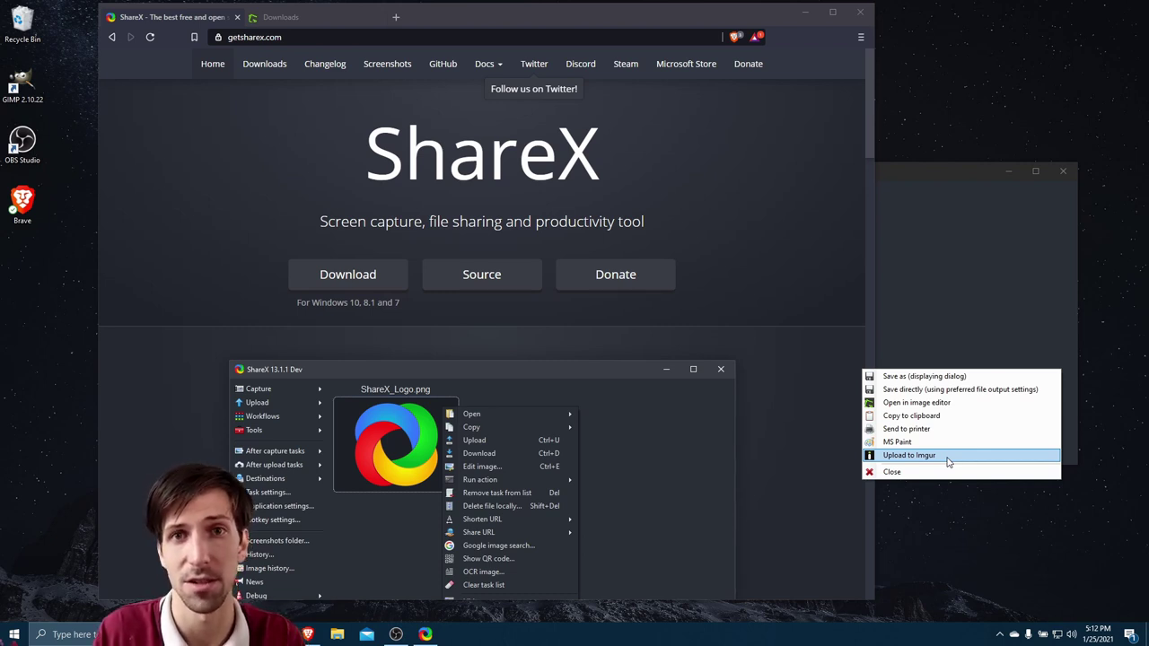
- Draw a freehand loop beside the ShareX title on the capture in Greenshot's image editor, and discard the image without saving
click(951, 403)
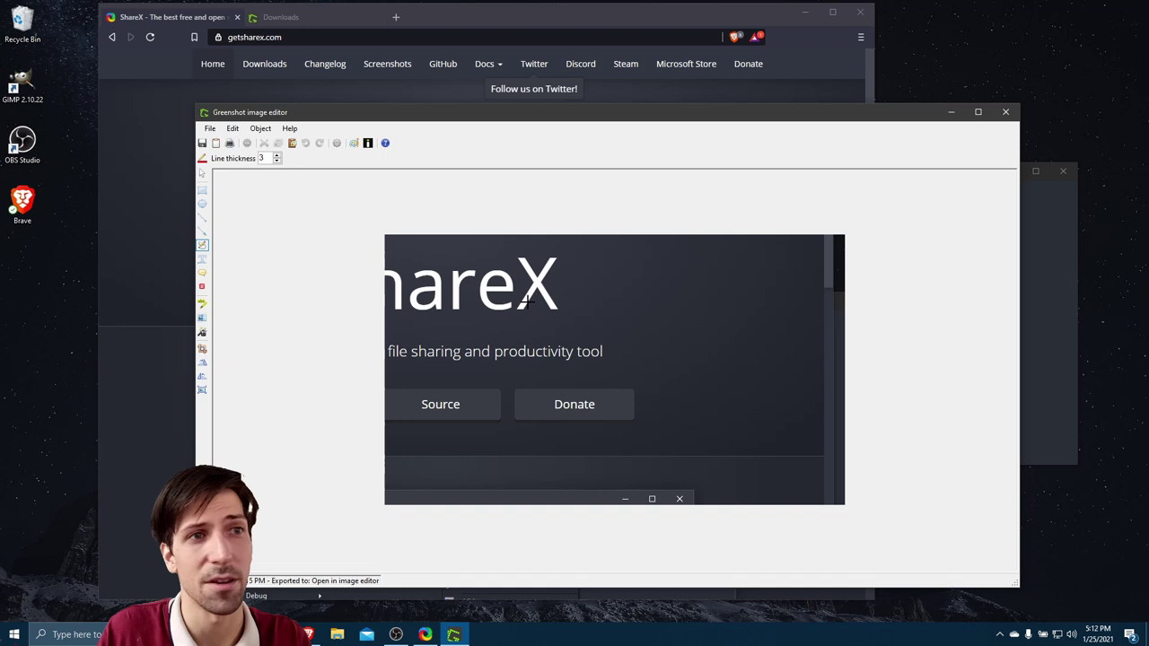
drag(657, 313, 664, 309)
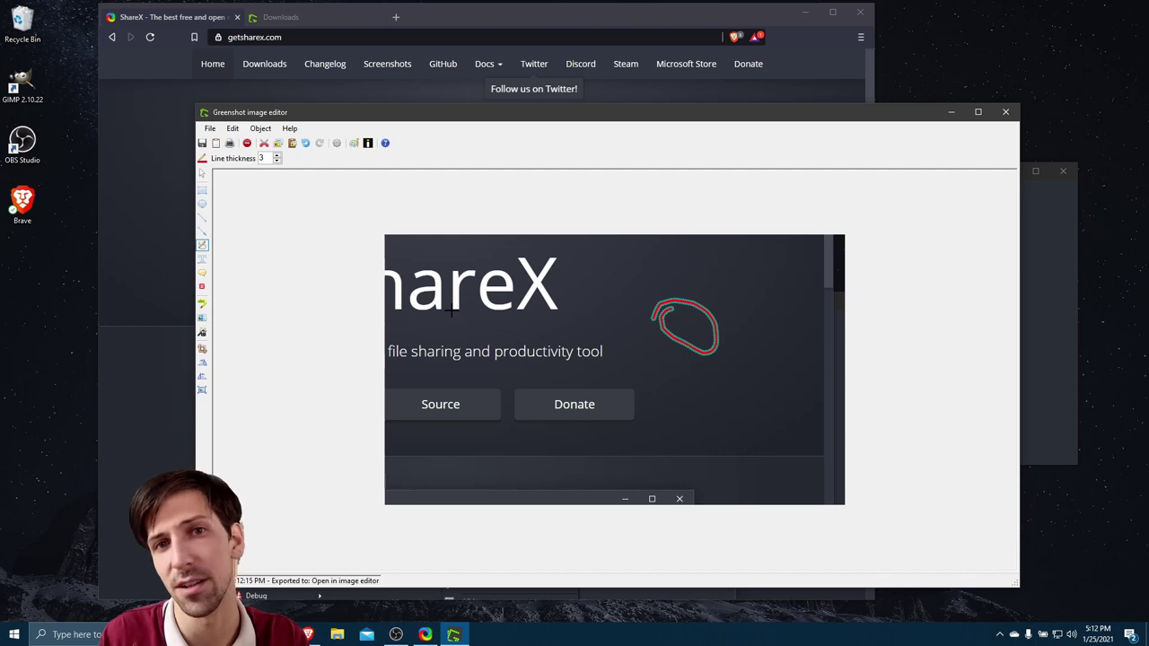
click(1005, 112)
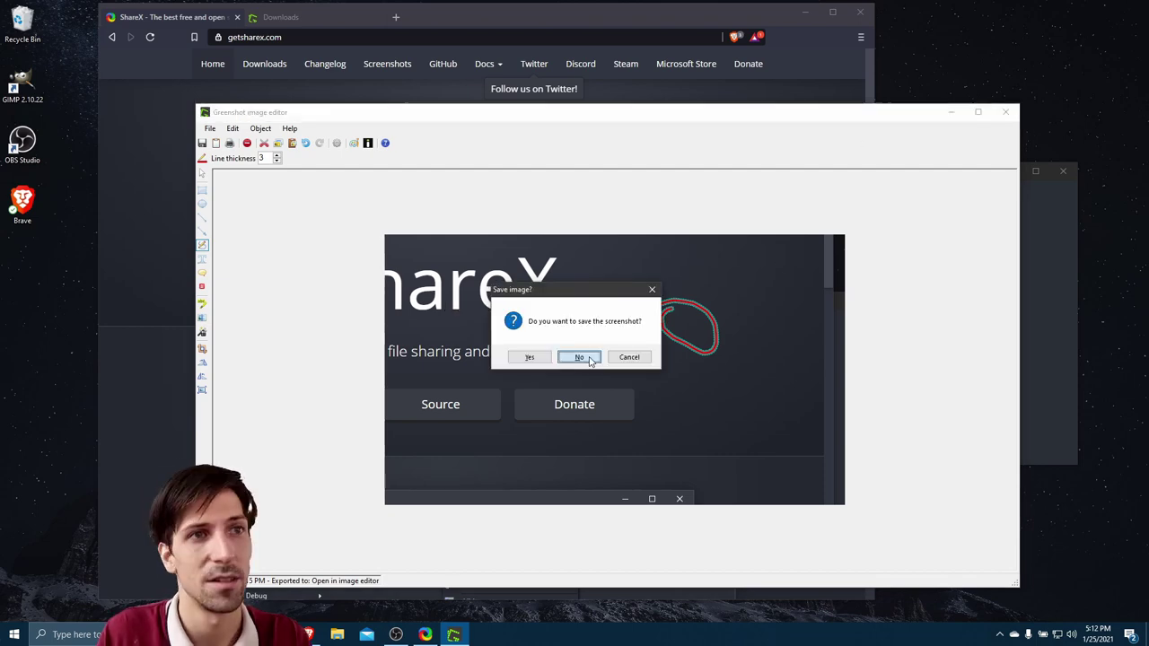
click(579, 355)
- Turn off anonymous access in Greenshot's Imgur settings
click(999, 634)
right_click(999, 611)
mouse_move(931, 491)
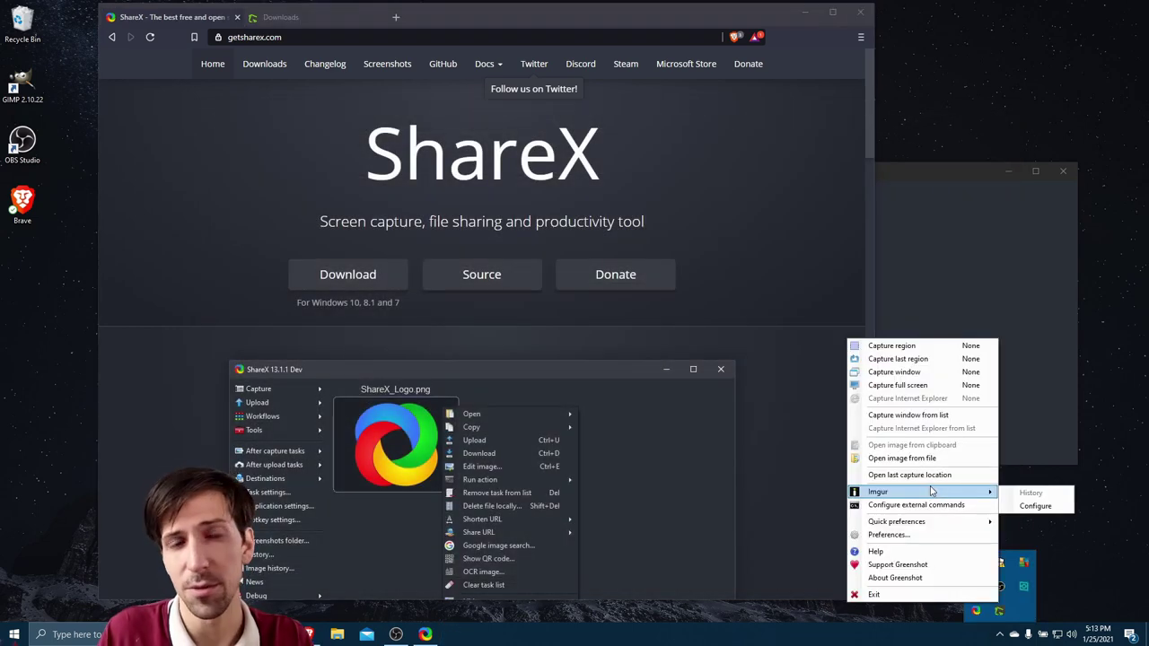
click(1023, 509)
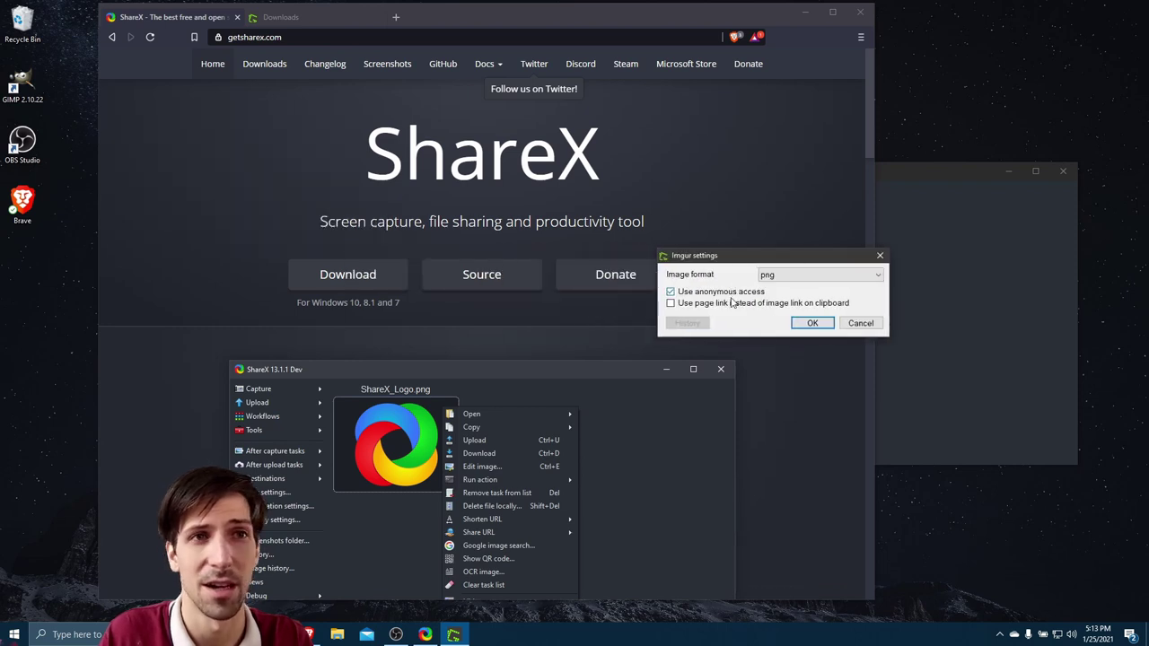
click(732, 294)
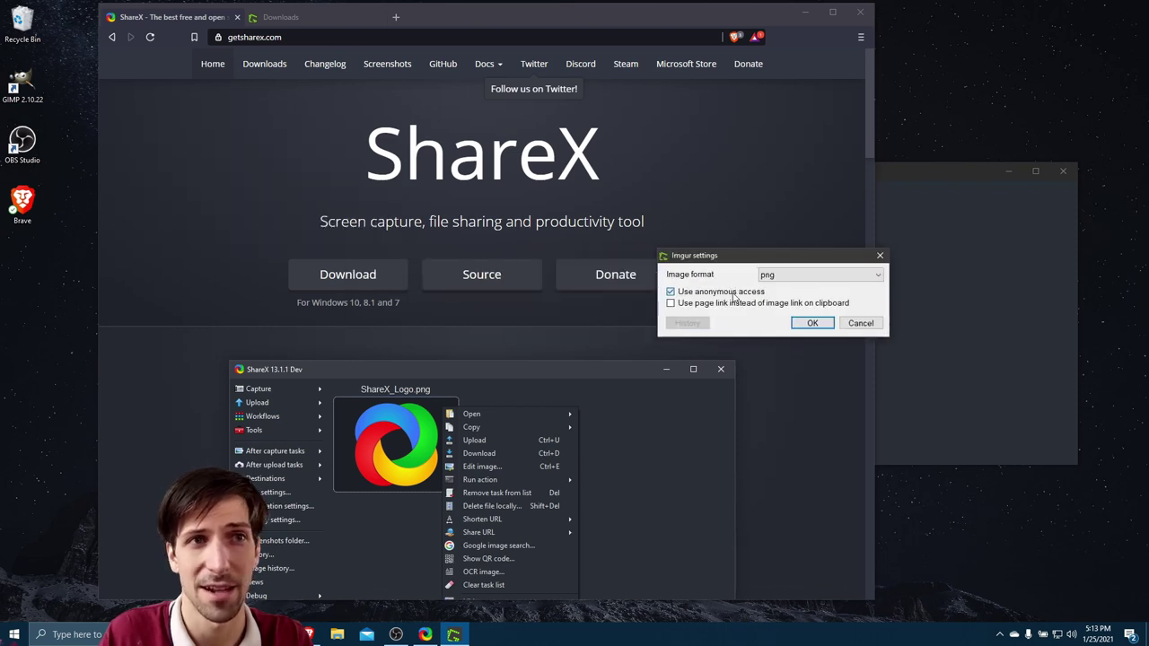
click(812, 323)
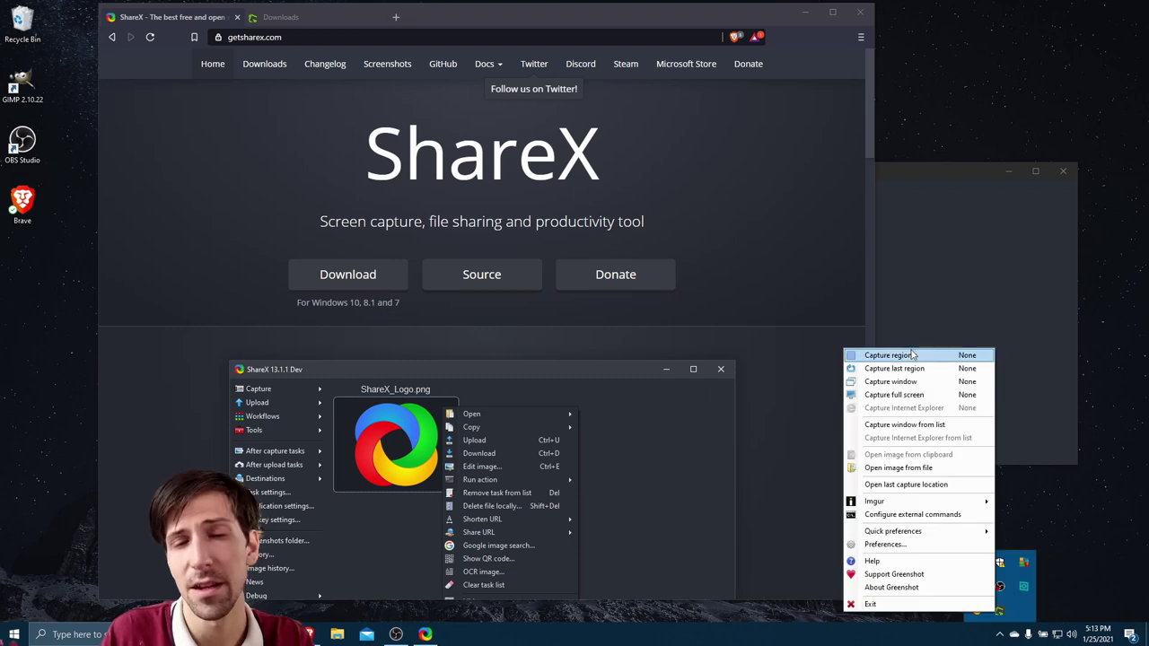
- Try to upload a Greenshot region capture to Imgur, closing the authorization window without signing in
click(912, 355)
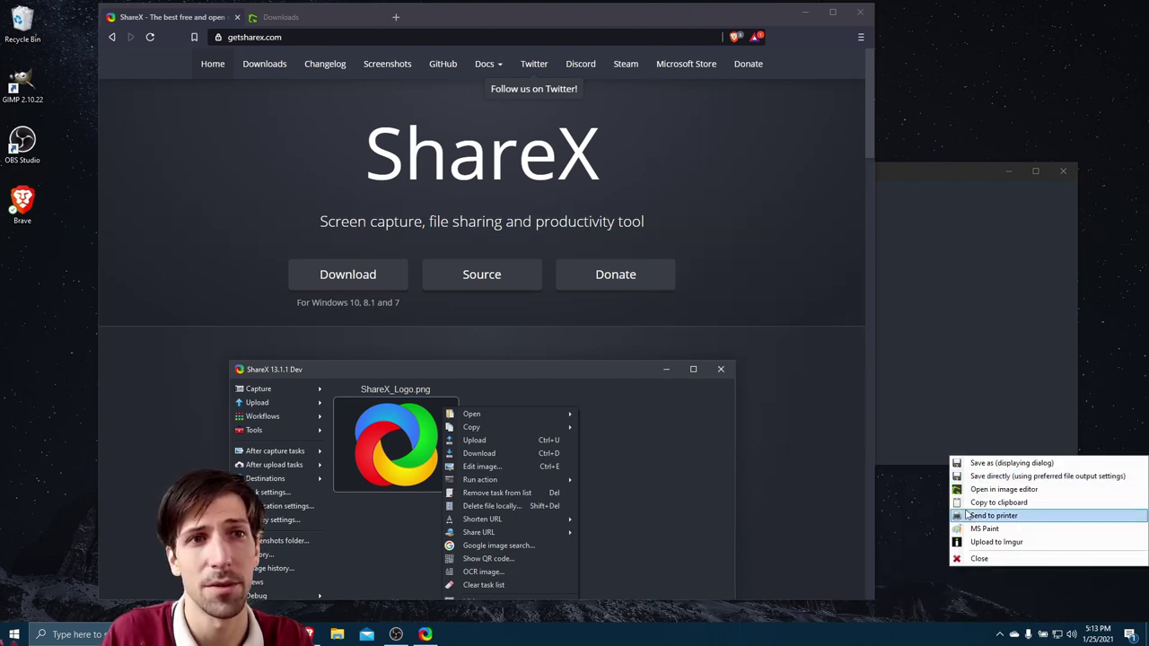
click(984, 536)
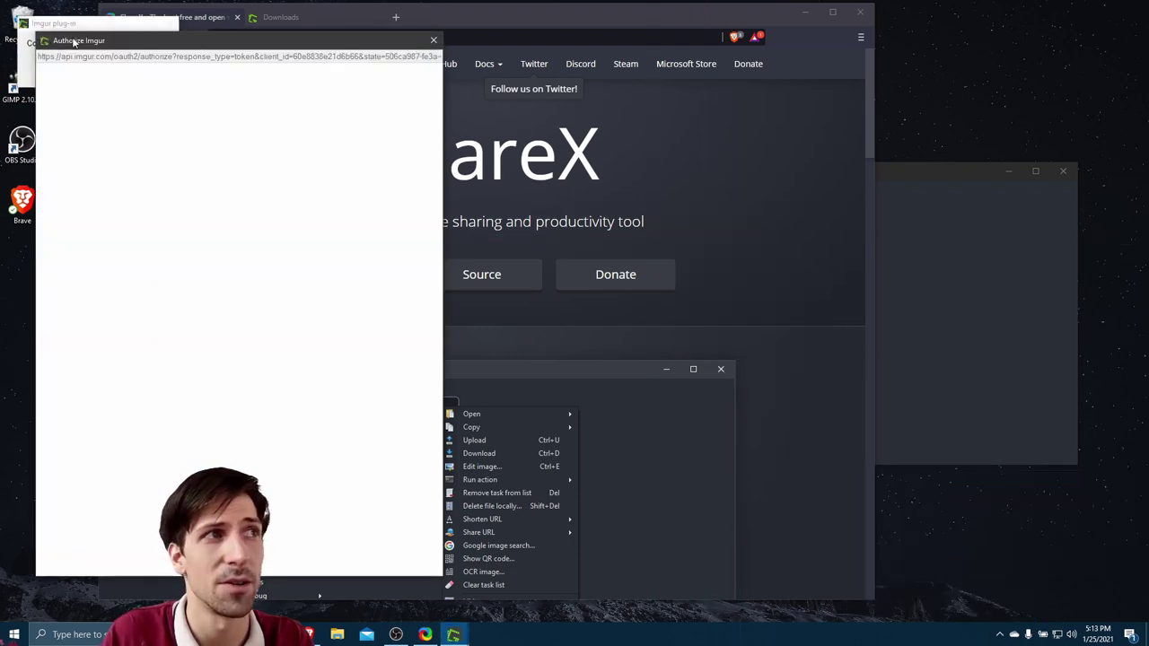
drag(188, 44, 218, 50)
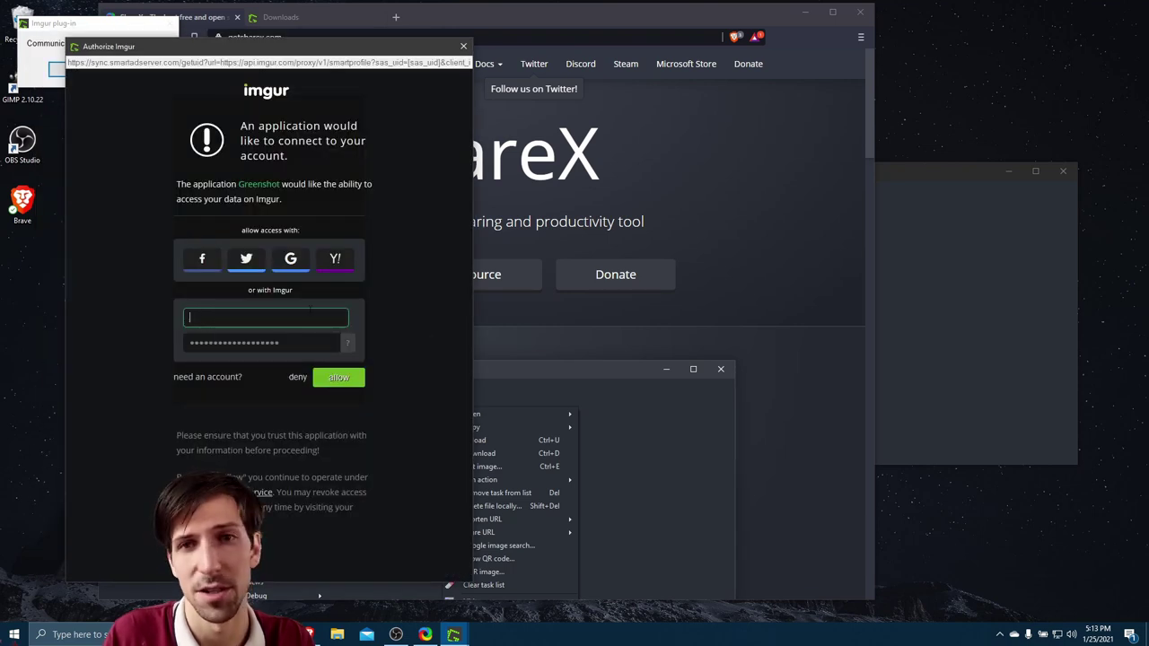
key(Tab)
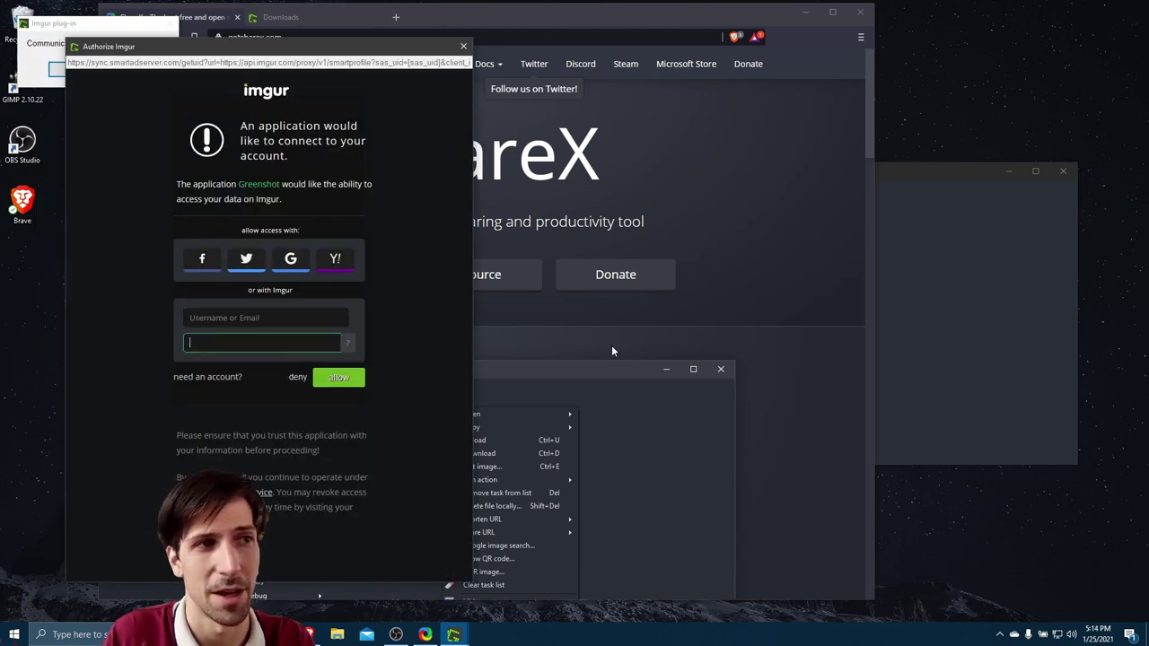
click(463, 46)
- In Greenshot's destination preferences, disable dynamic destination selection and enable saving directly with the preferred file output settings
right_click(999, 610)
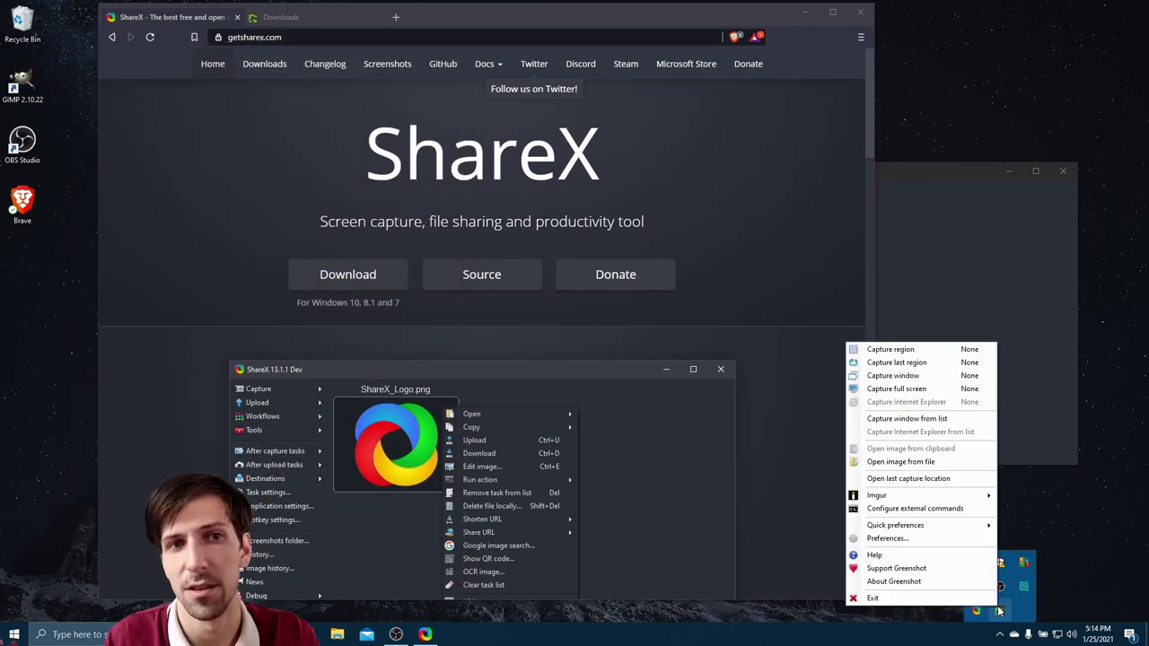
click(927, 539)
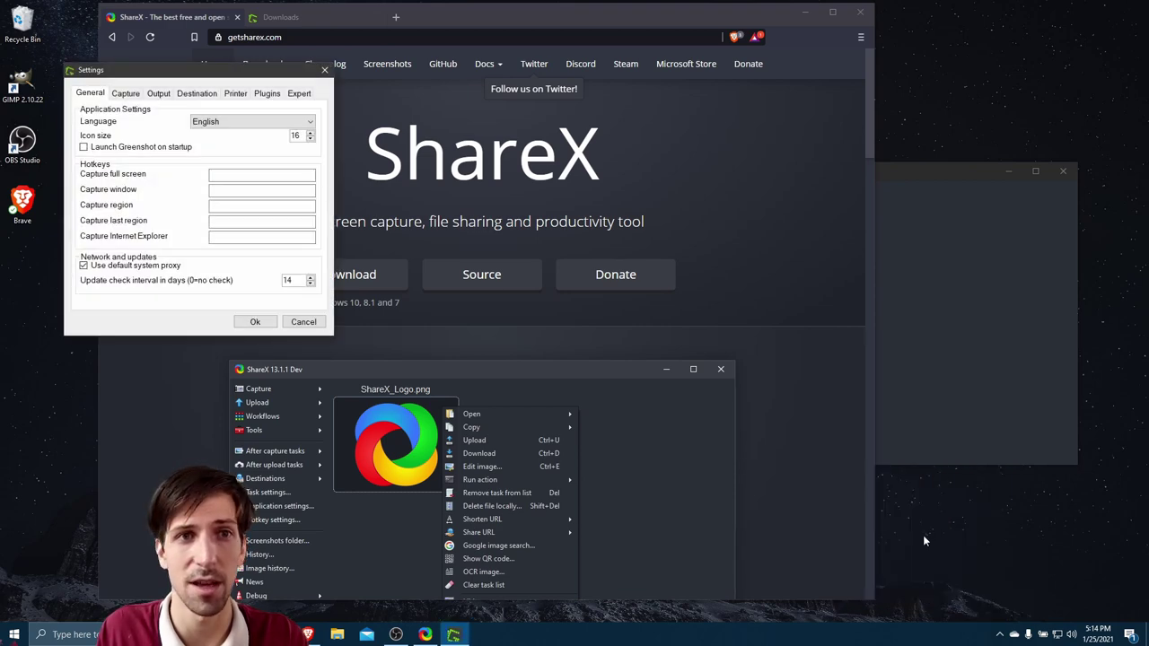
drag(192, 69, 574, 202)
click(584, 225)
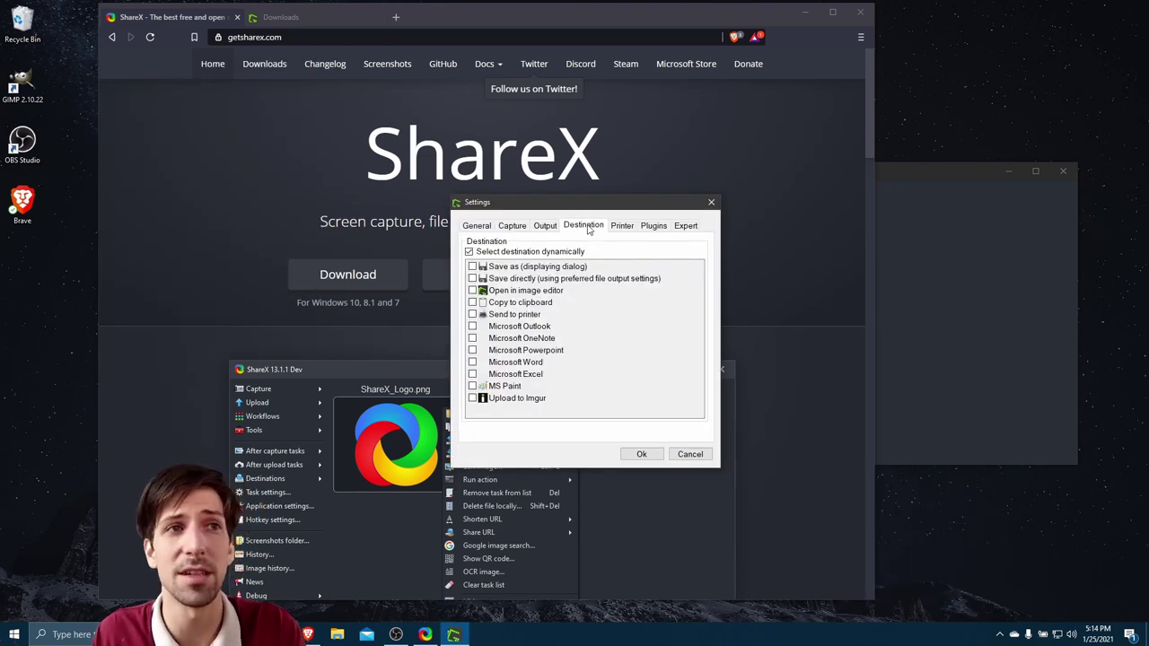
click(528, 252)
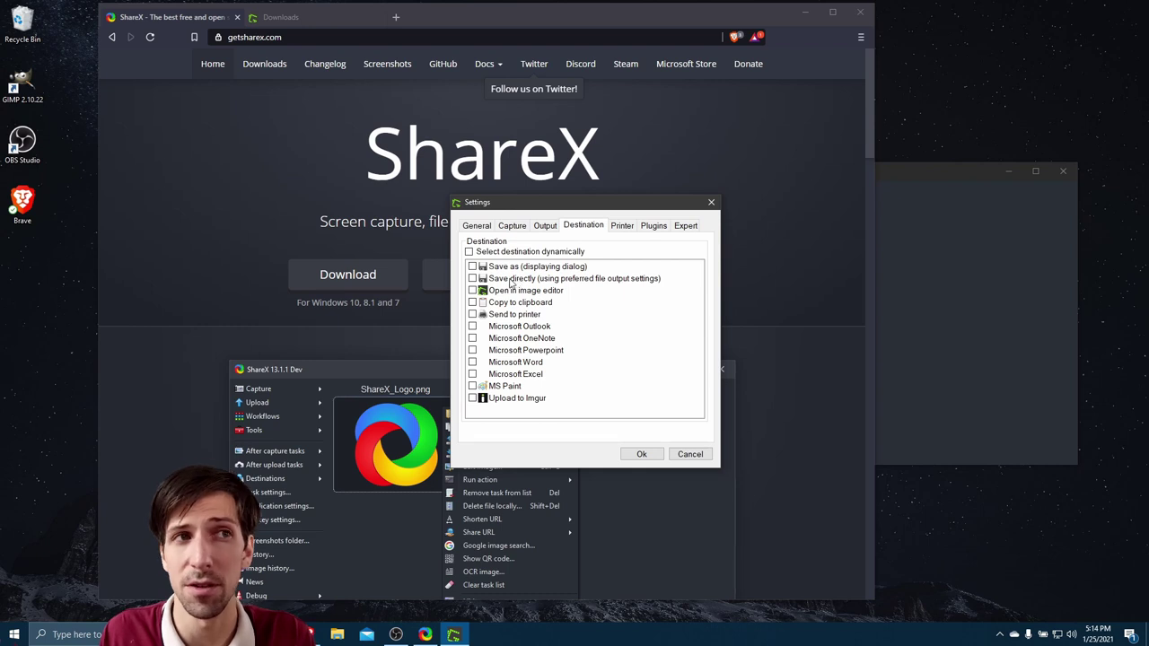
click(473, 279)
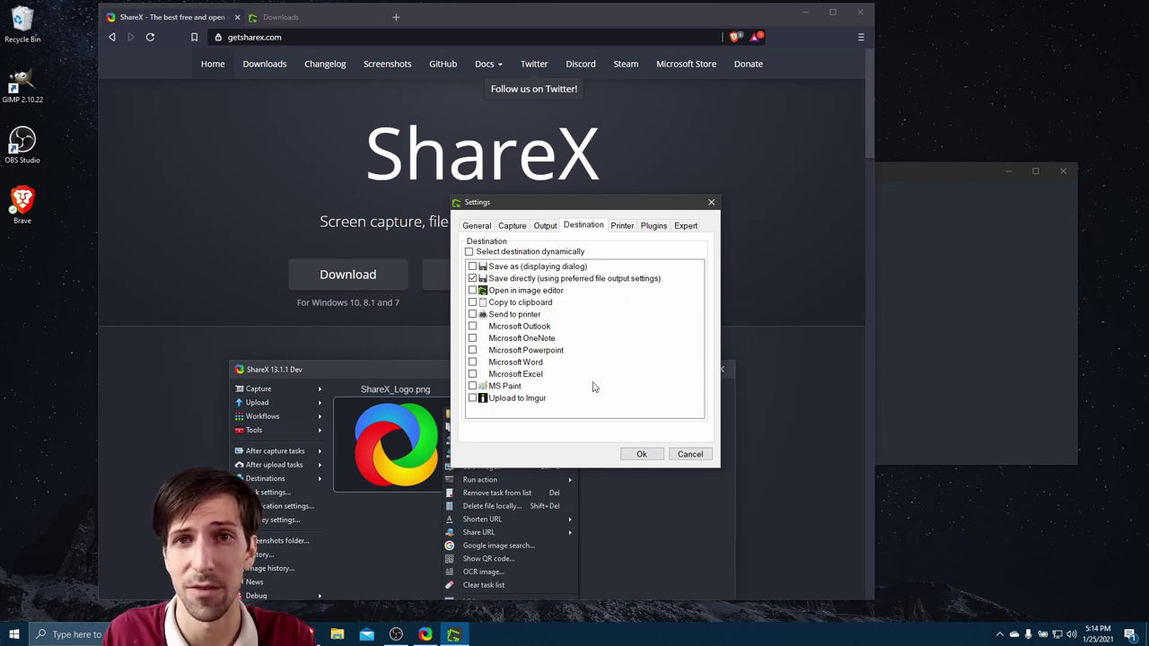
- Examine the storage location, filename pattern and available image formats in Greenshot's output settings
click(542, 226)
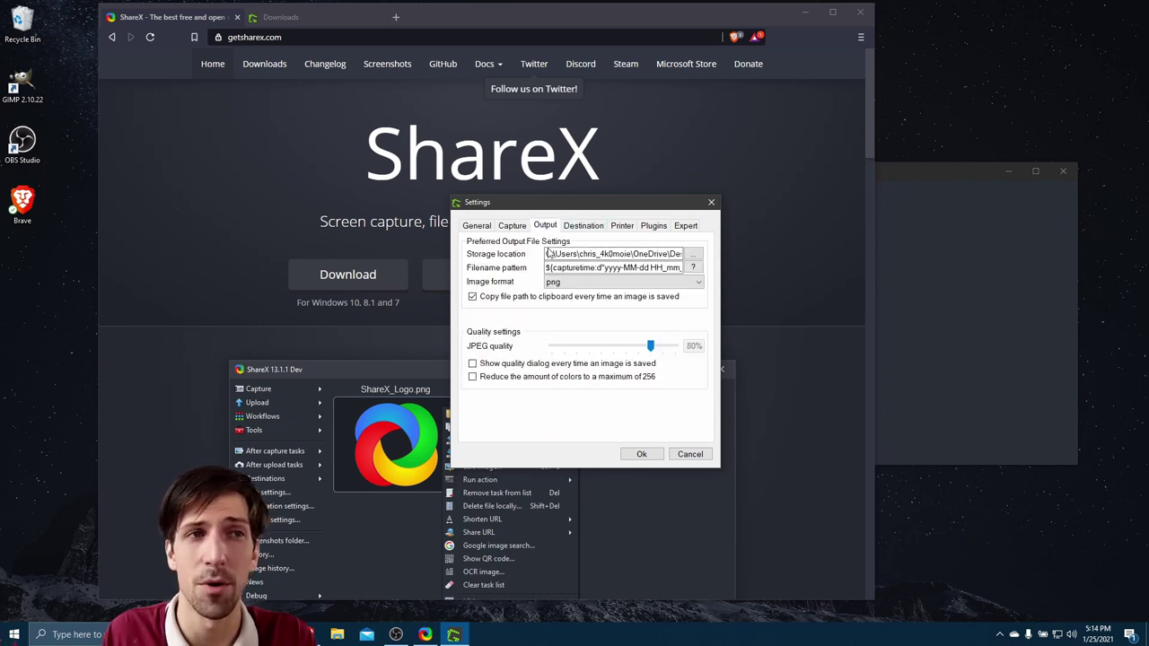
drag(546, 254, 710, 252)
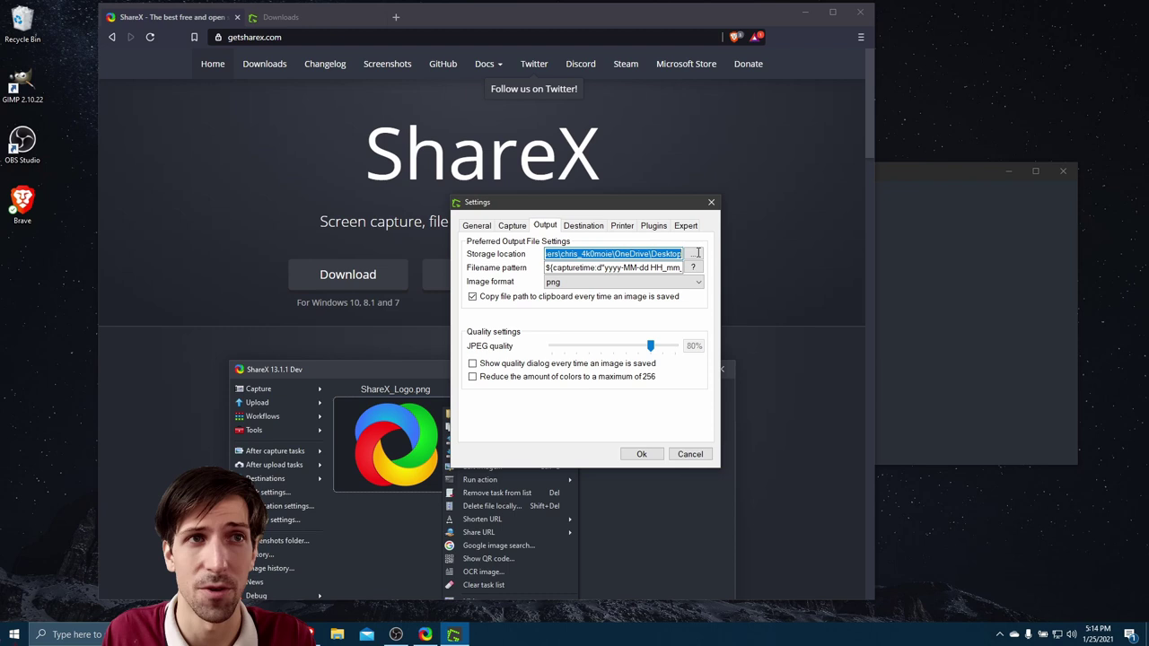
click(640, 254)
drag(570, 267, 682, 268)
click(665, 267)
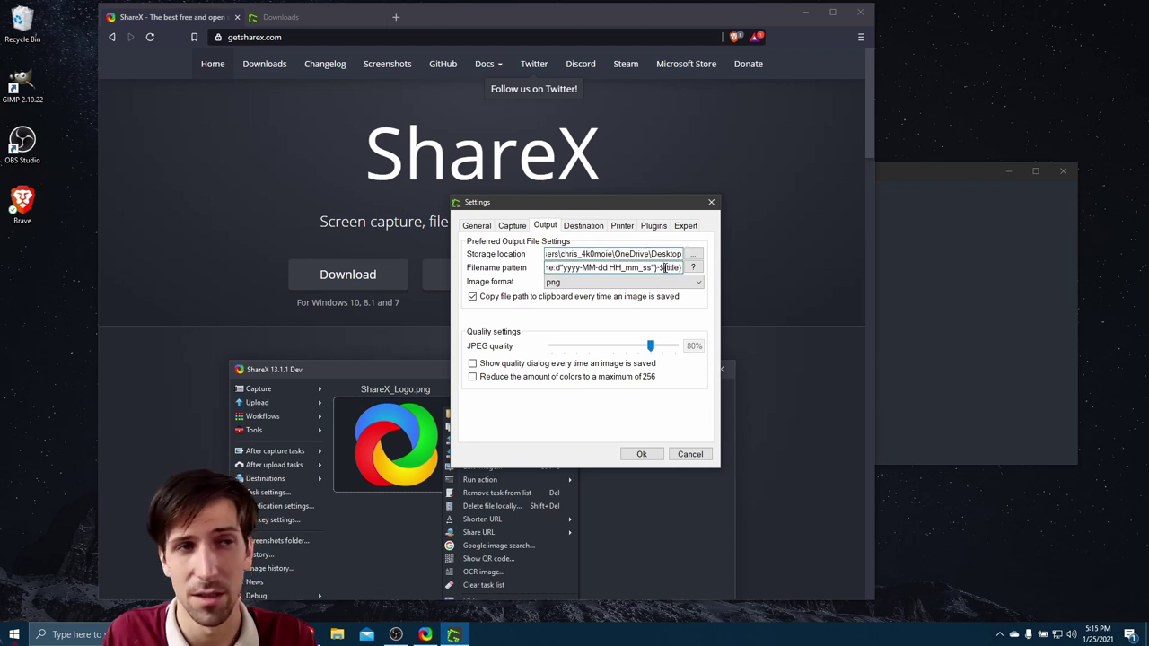
click(558, 281)
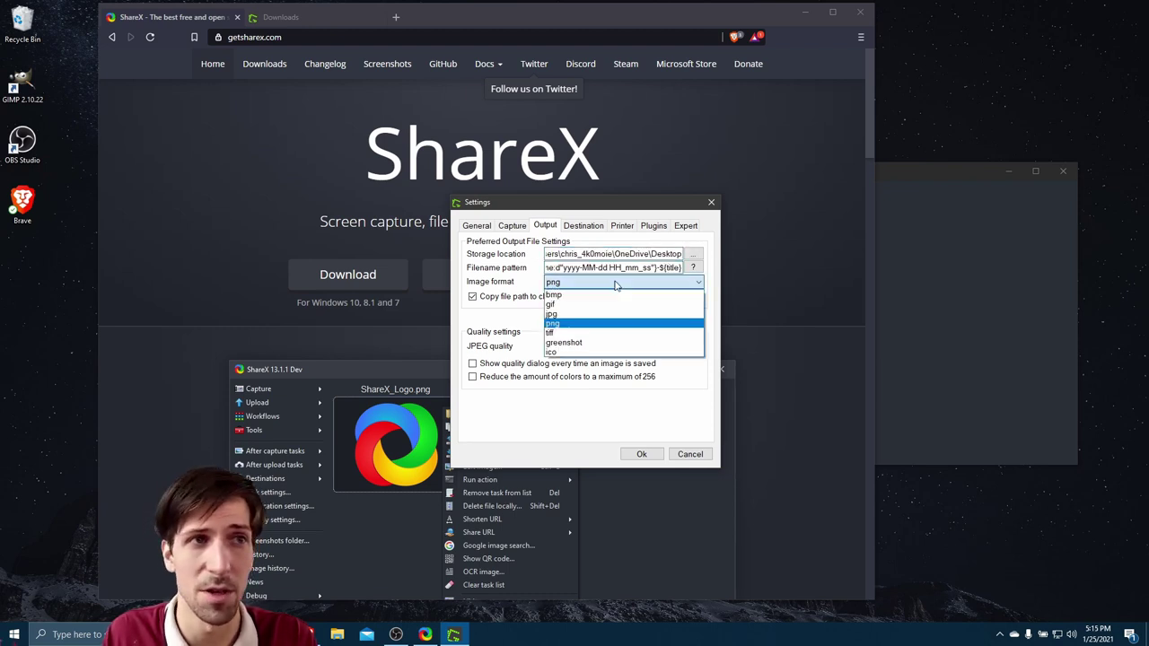
click(560, 285)
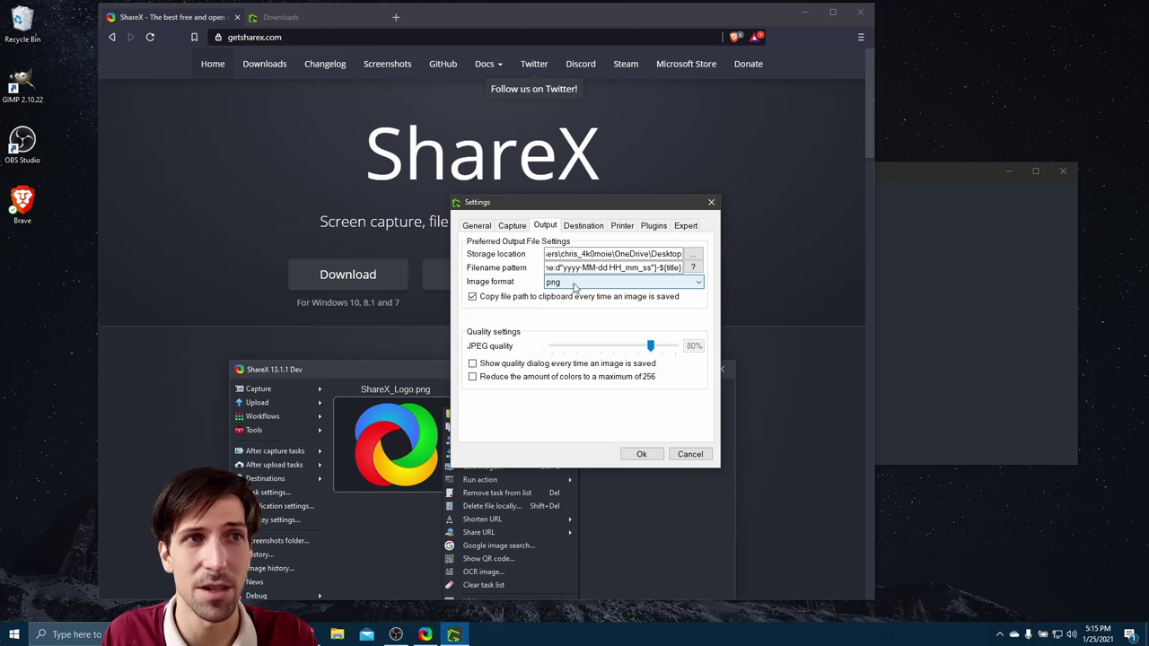
click(575, 285)
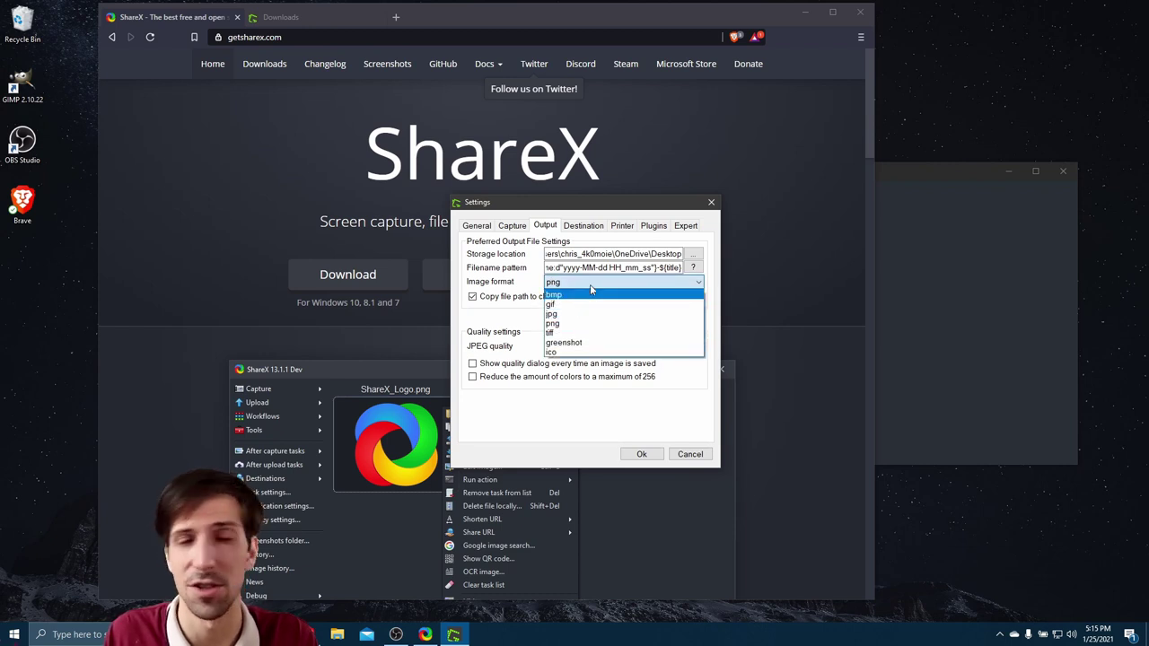
click(546, 284)
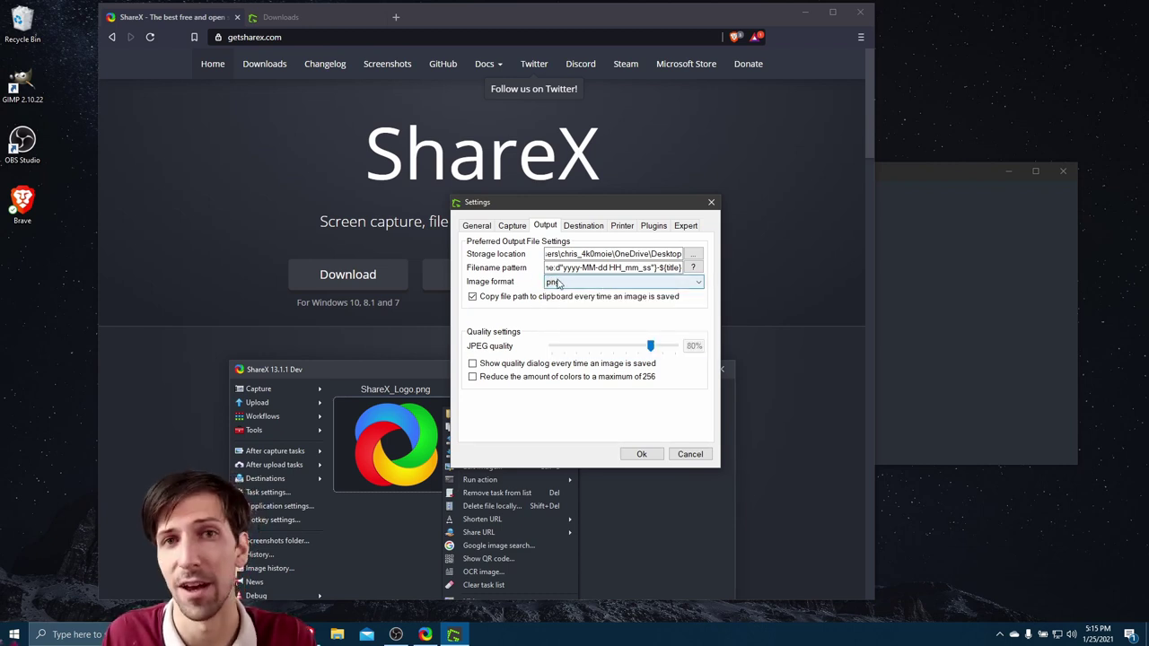
- Re-enable dynamic destination selection and accept the Greenshot settings
click(584, 225)
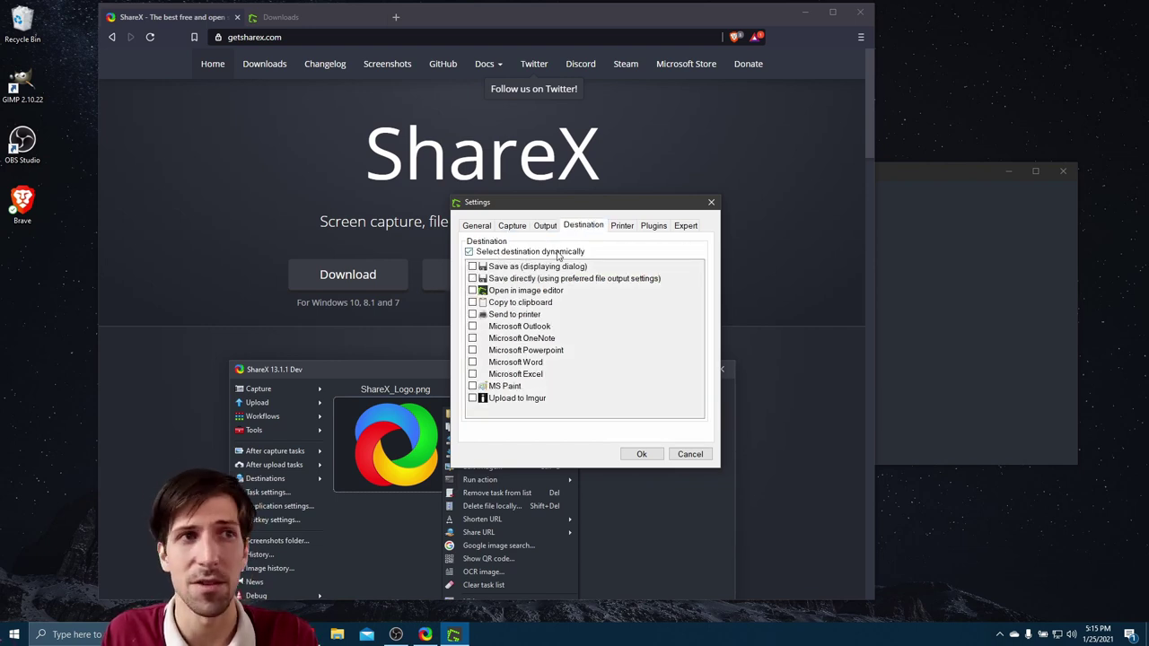
click(653, 456)
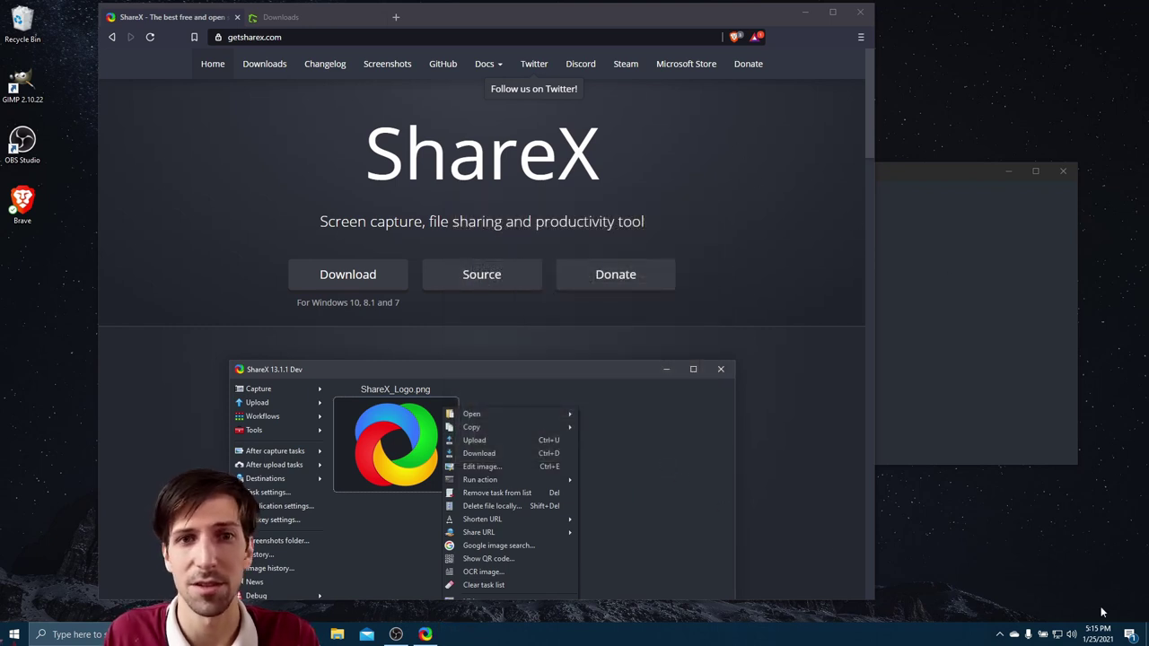
- Switch to ShareX's system tray menu and review its capture options
click(999, 633)
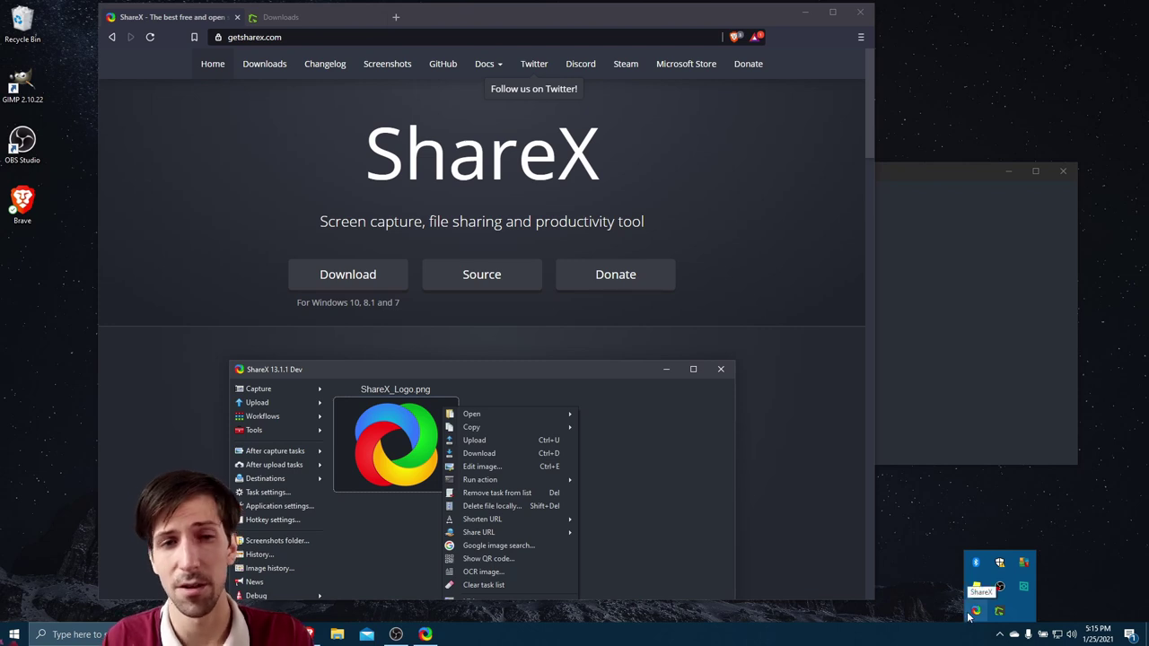
right_click(969, 614)
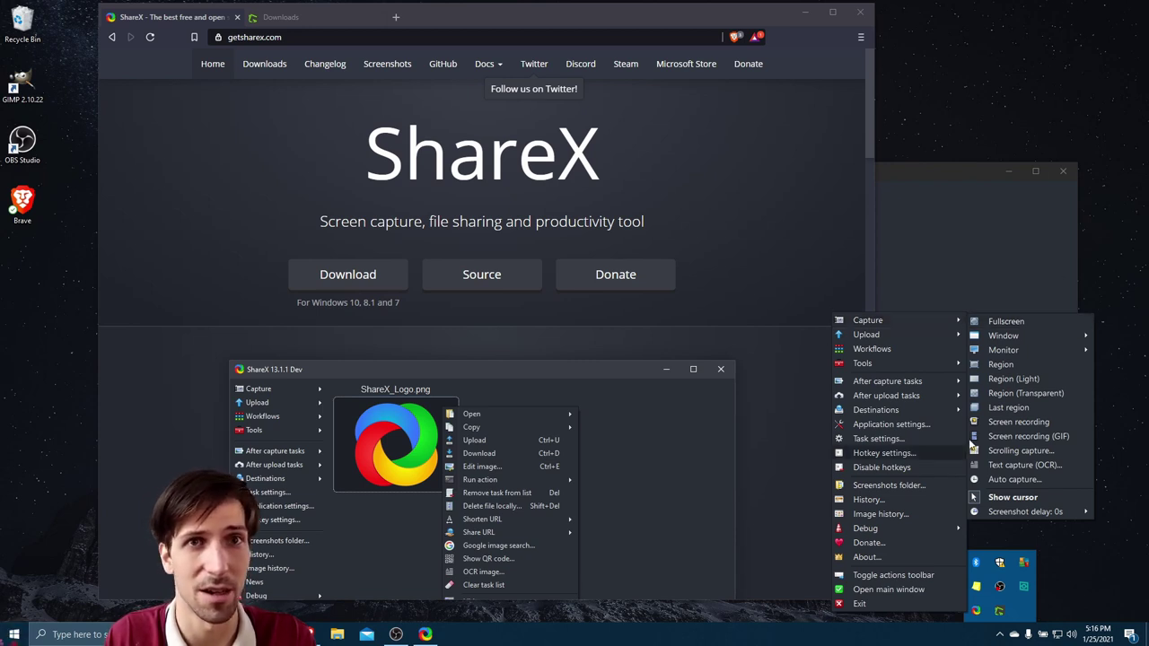
mouse_move(1022, 339)
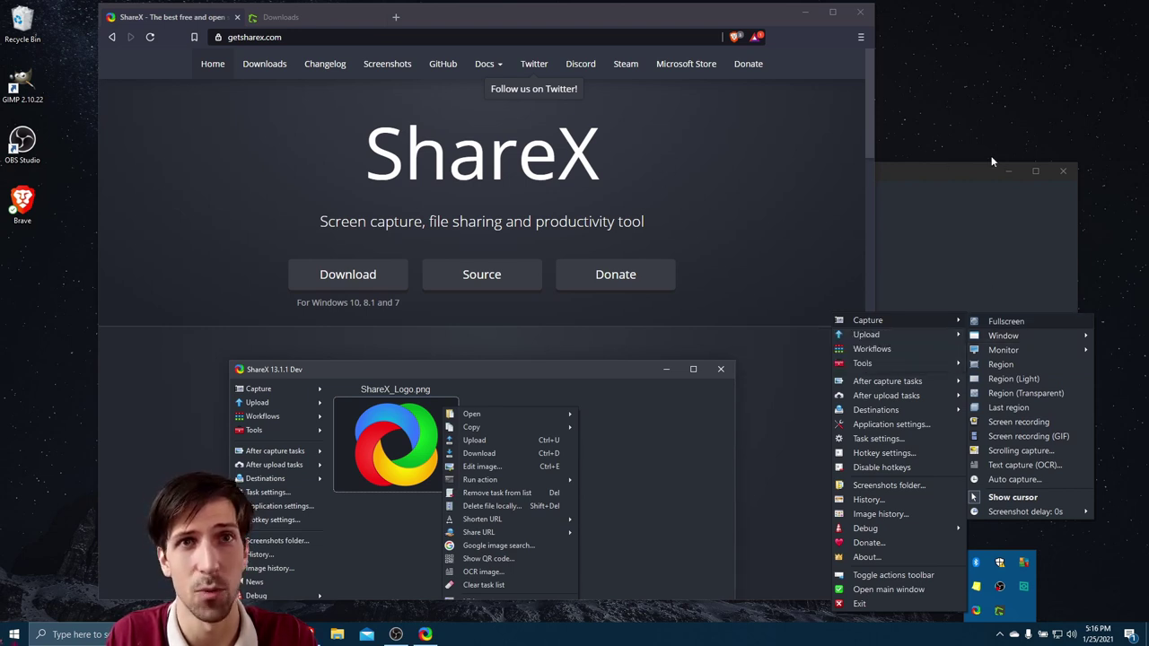
- Bring up the ShareX main window, move it over the browser page, and review its capture modes
click(779, 351)
drag(922, 182, 861, 184)
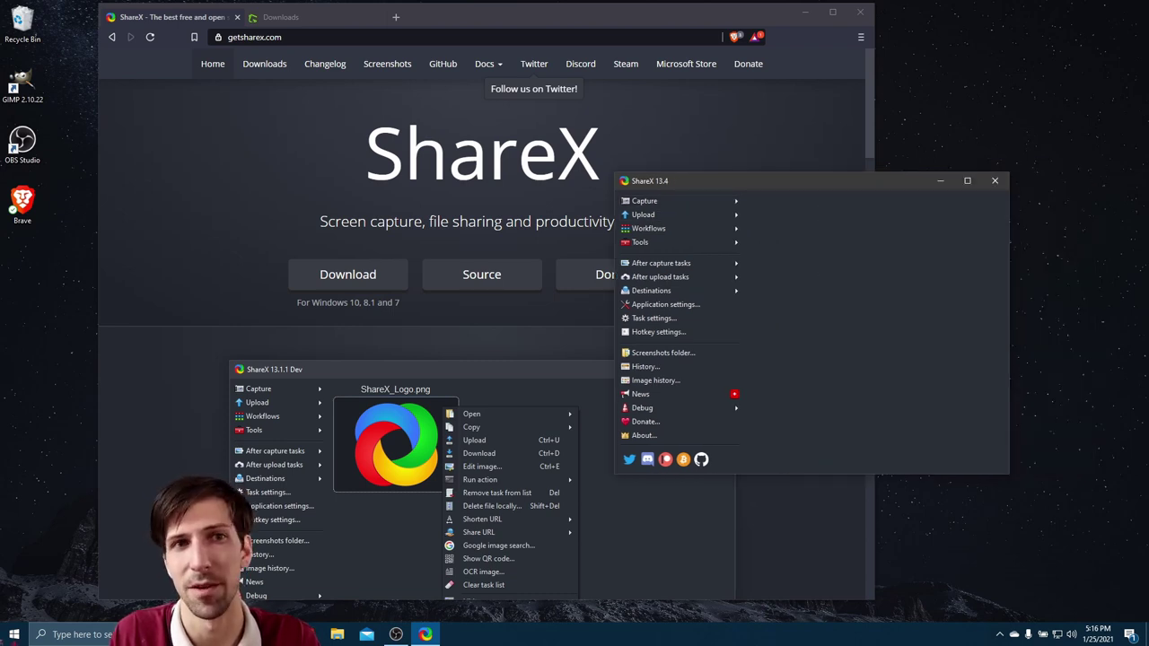
click(721, 200)
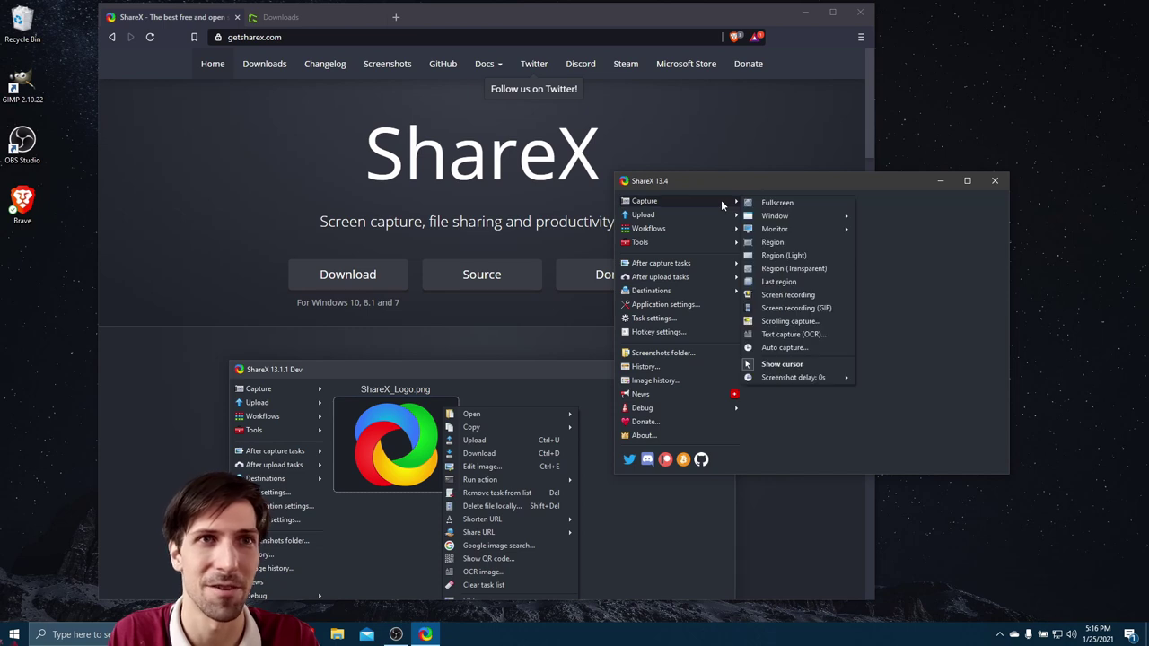
mouse_move(788, 233)
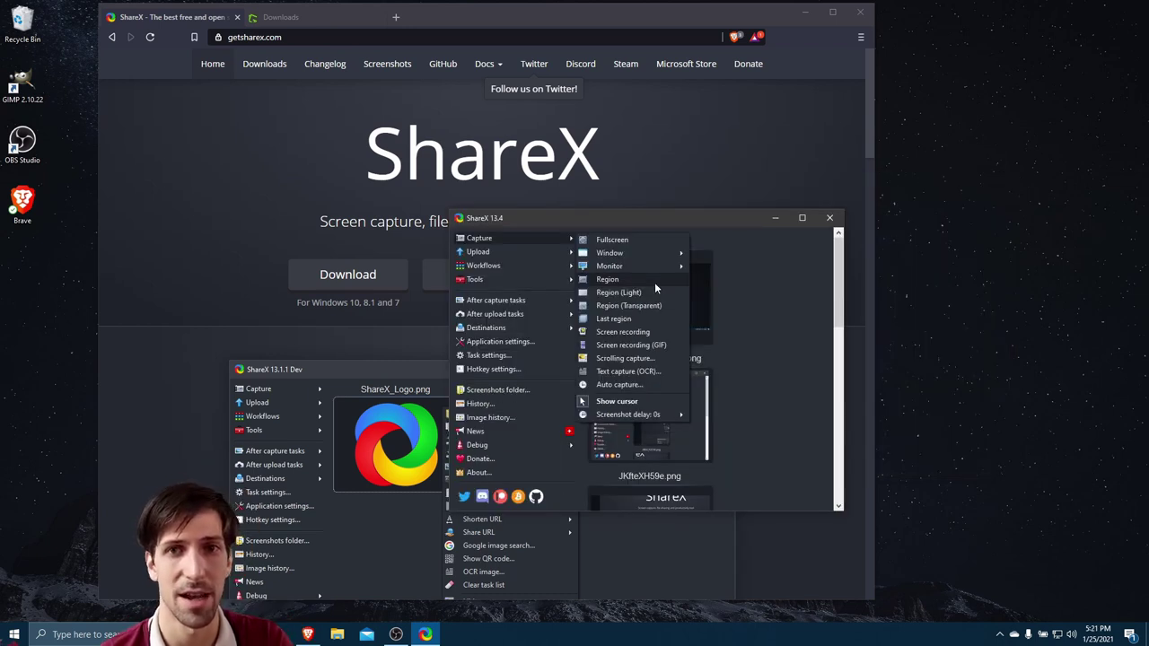
- Start a ShareX region capture and annotate the page with six red arrows, two each pointing at the Download, Source and Donate buttons
click(654, 281)
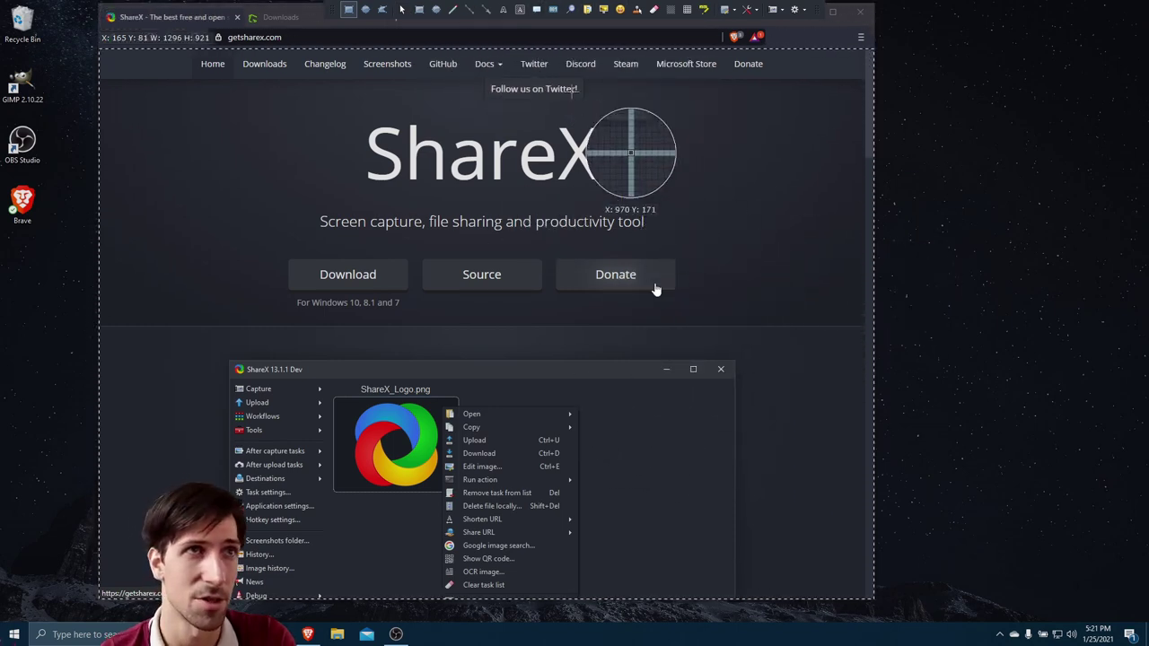
click(485, 11)
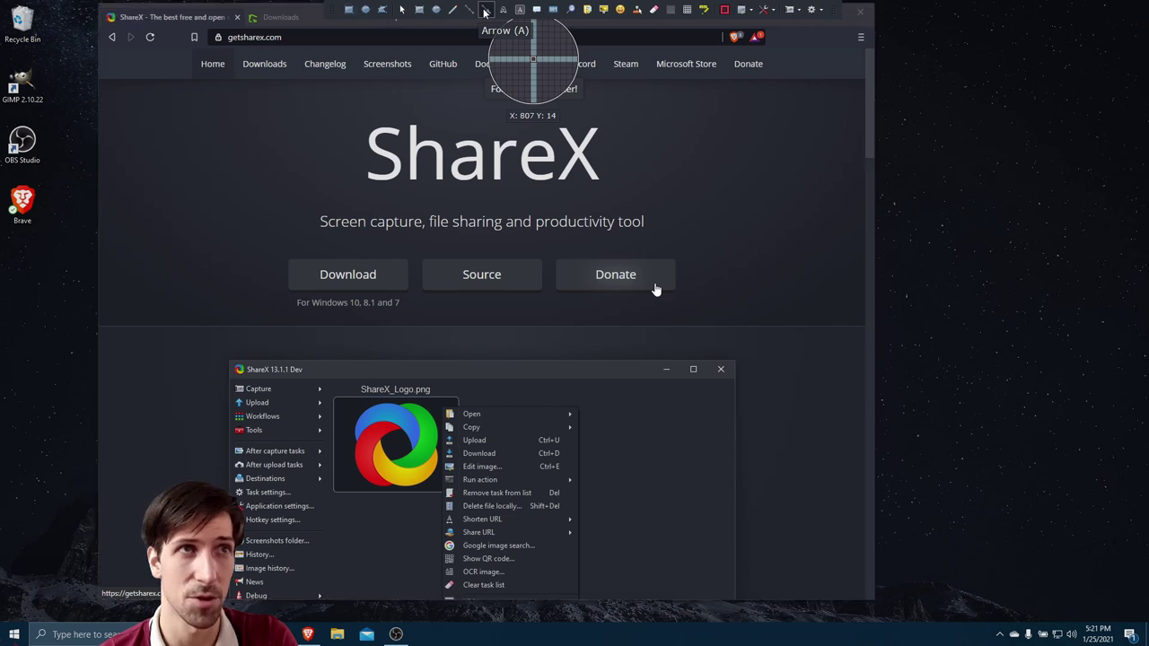
mouse_move(192, 340)
mouse_down()
mouse_move(422, 259)
mouse_move(292, 292)
mouse_up()
drag(576, 347, 502, 298)
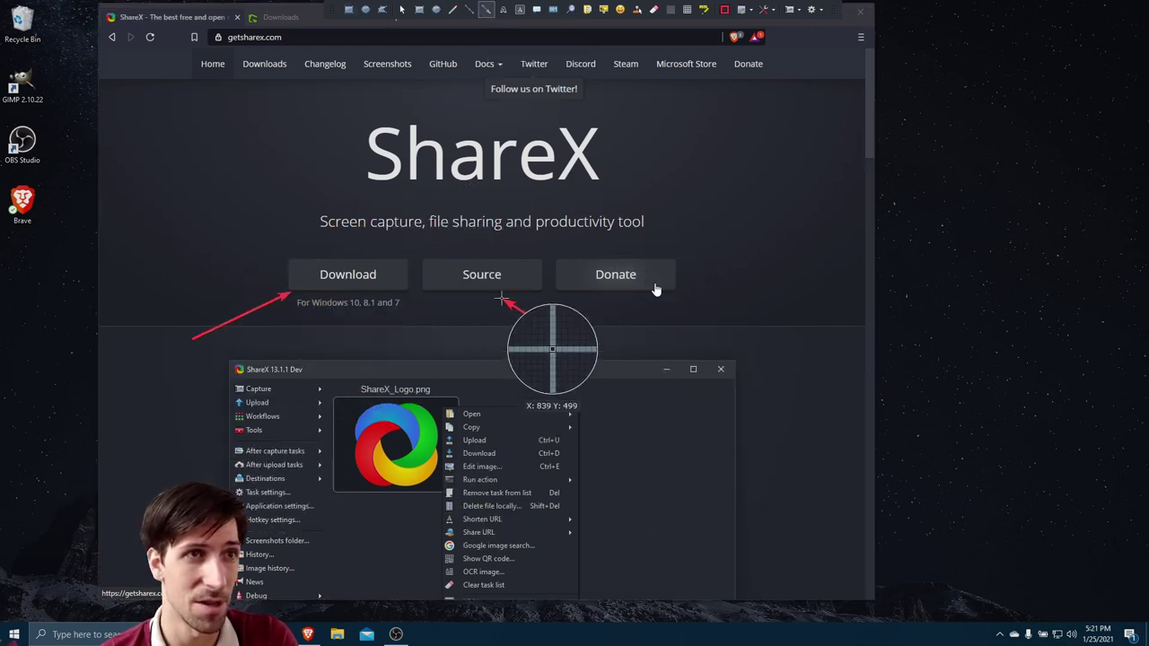
mouse_move(767, 344)
mouse_down()
mouse_move(671, 293)
mouse_move(680, 298)
mouse_up()
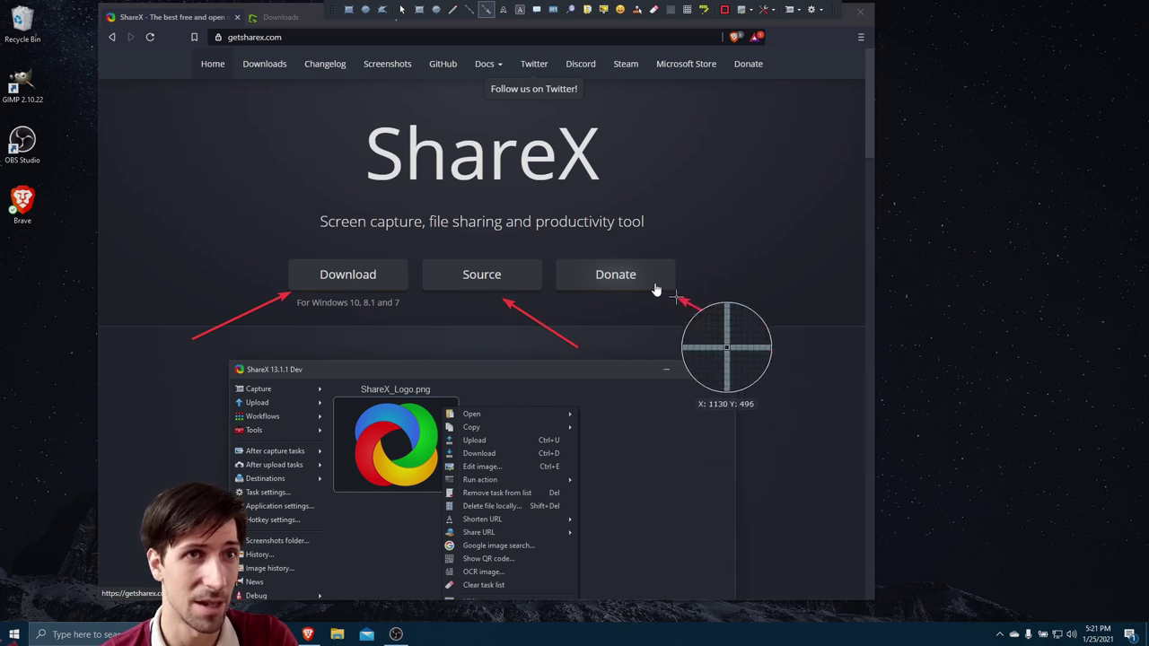
drag(733, 197, 661, 247)
drag(395, 232, 443, 264)
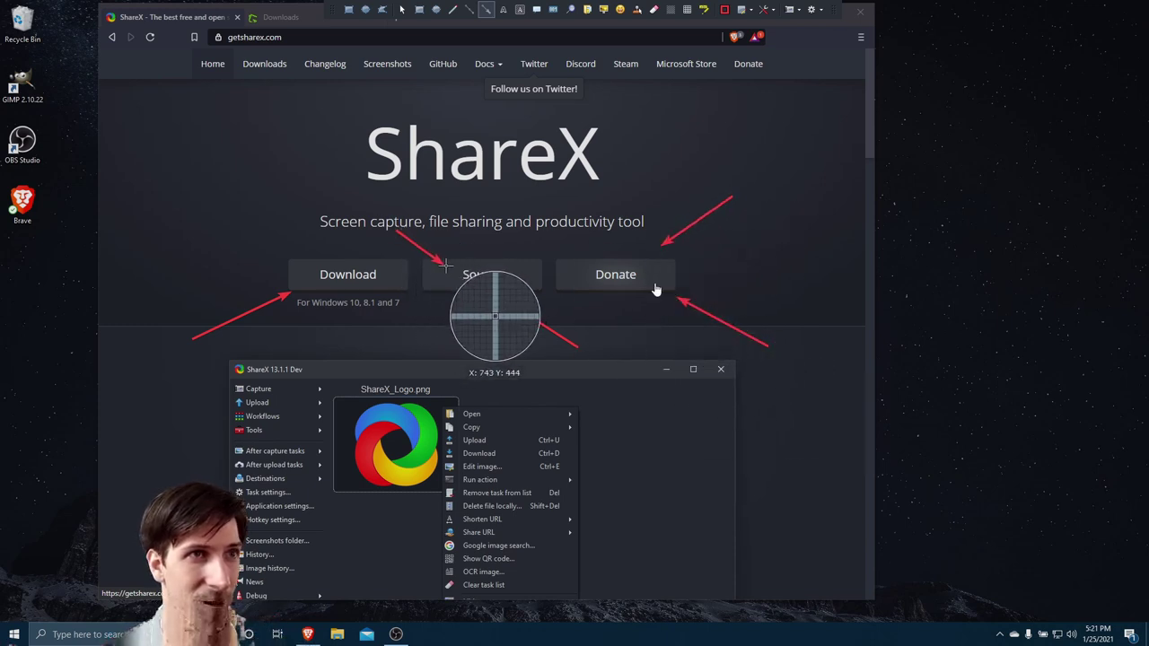
drag(257, 197, 311, 260)
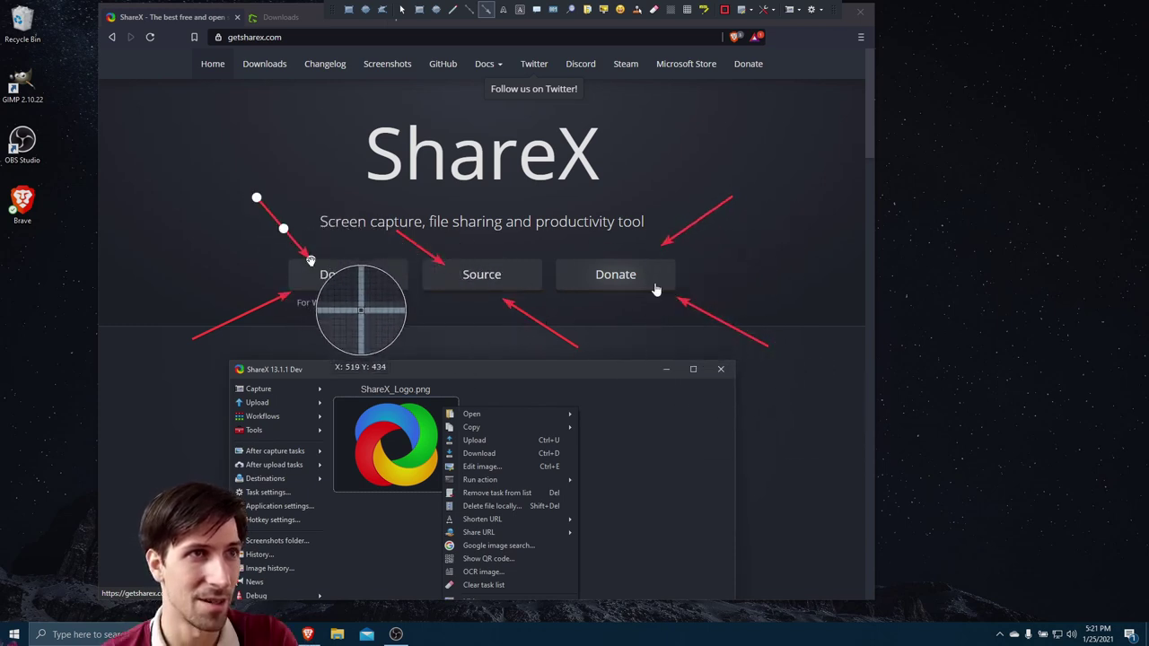
- Capture an irregular freehand region of about 1168 × 482 px around the ShareX heading, the three buttons and the arrows
click(382, 10)
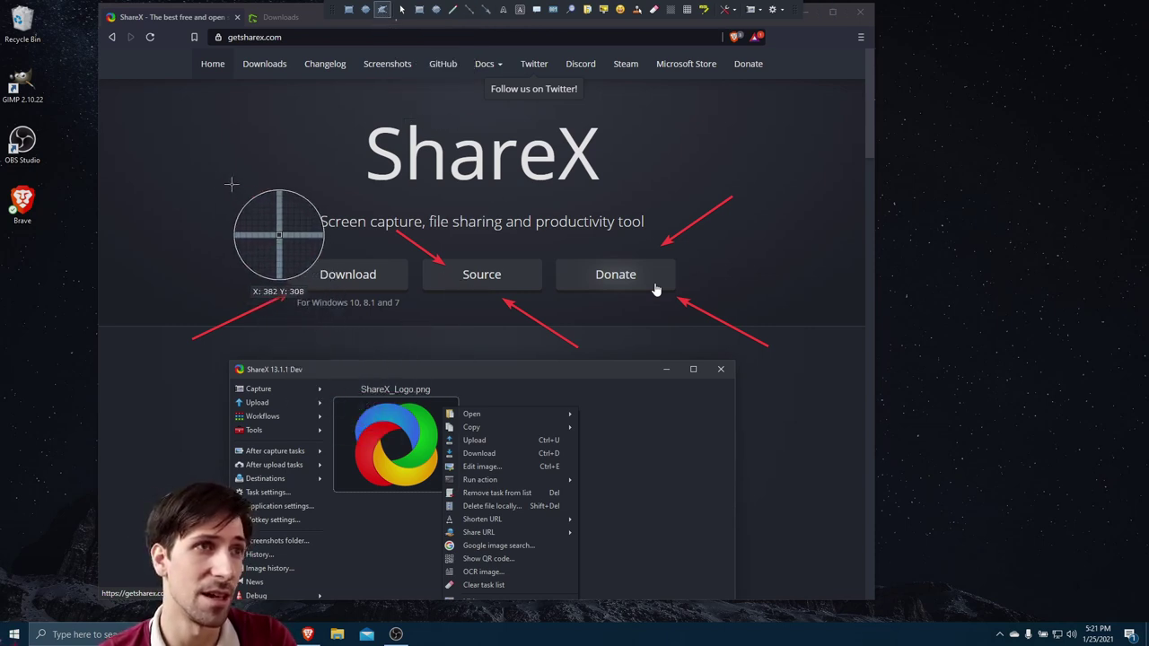
mouse_move(232, 184)
mouse_down()
mouse_move(290, 135)
mouse_move(785, 142)
mouse_move(824, 224)
mouse_move(793, 288)
mouse_move(807, 404)
mouse_move(663, 360)
mouse_move(495, 364)
mouse_move(408, 418)
mouse_move(356, 354)
mouse_move(216, 384)
mouse_move(139, 368)
mouse_move(232, 183)
mouse_up()
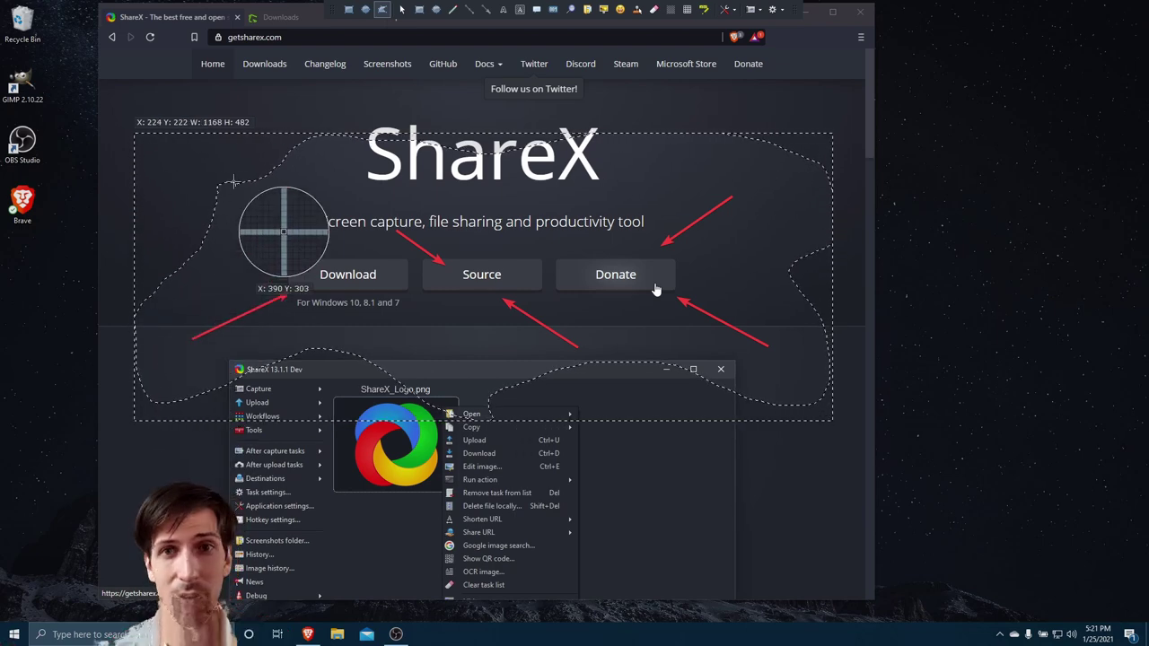
drag(231, 183, 234, 187)
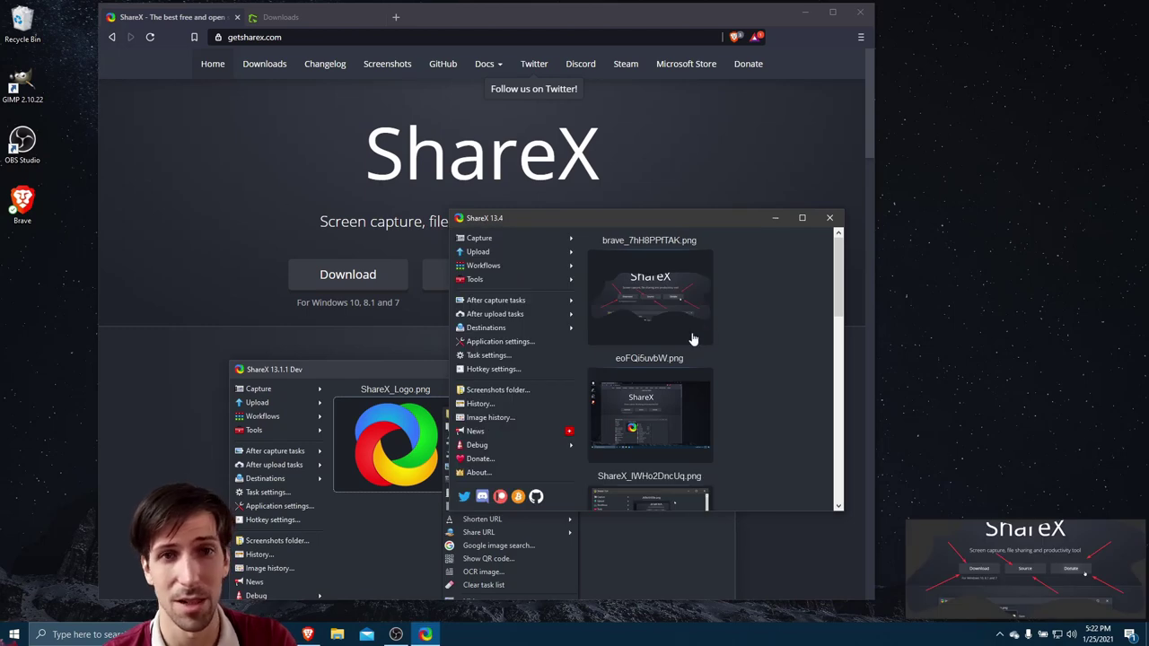
- Preview the freehand capture at full size and return to the ShareX window
click(694, 315)
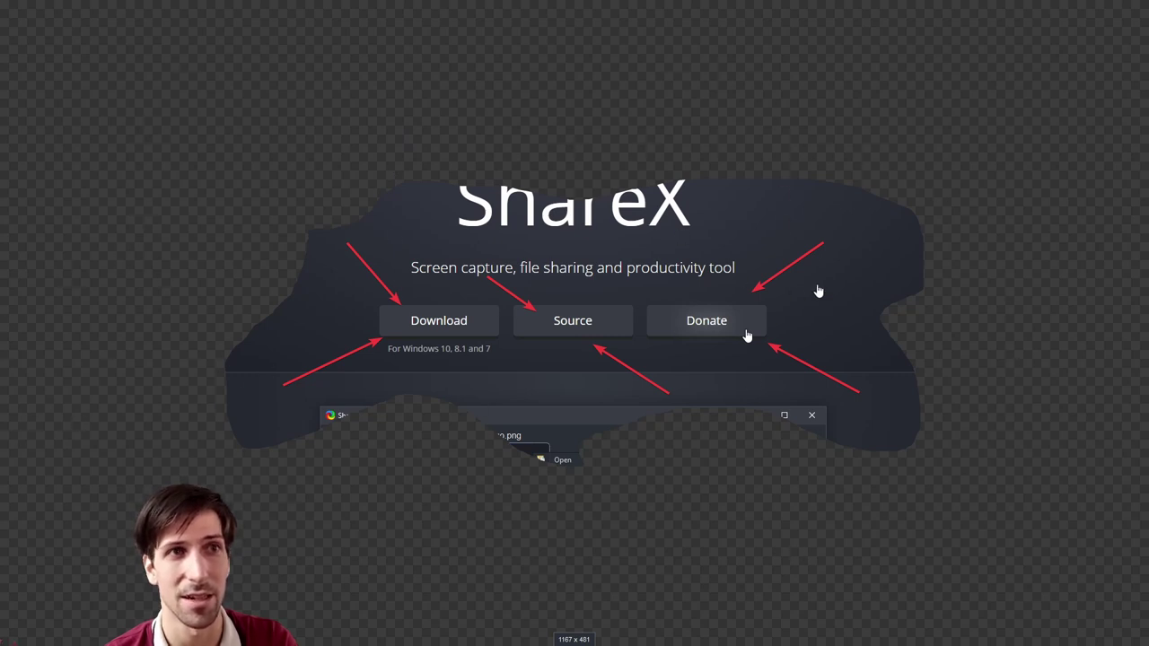
right_click(603, 142)
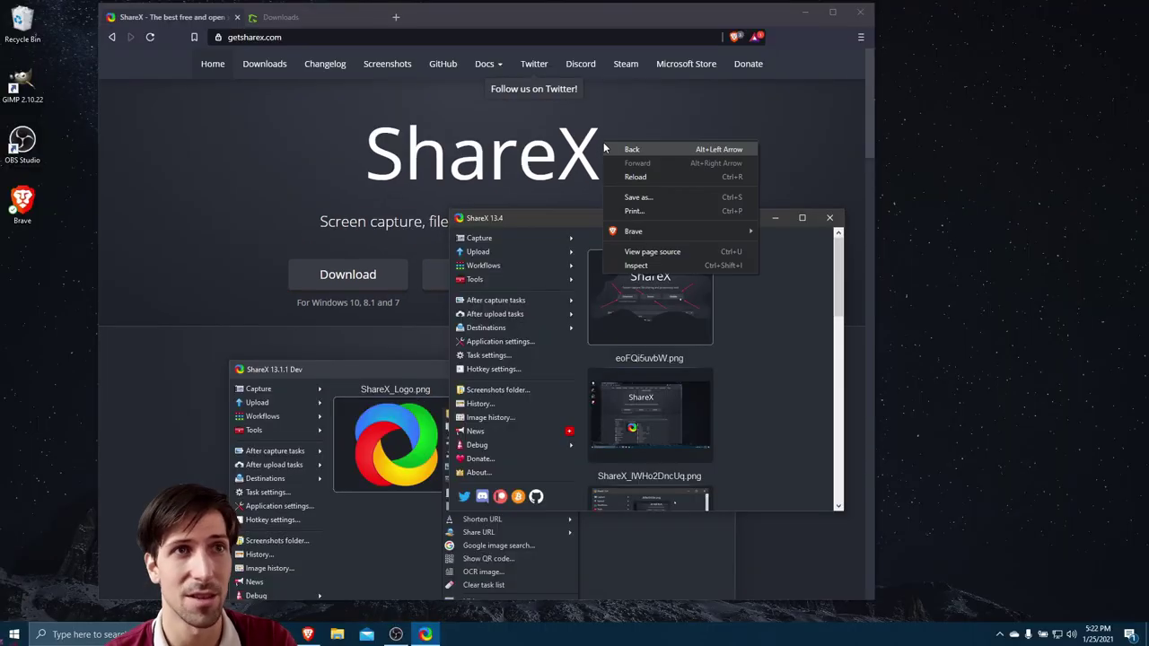
click(765, 340)
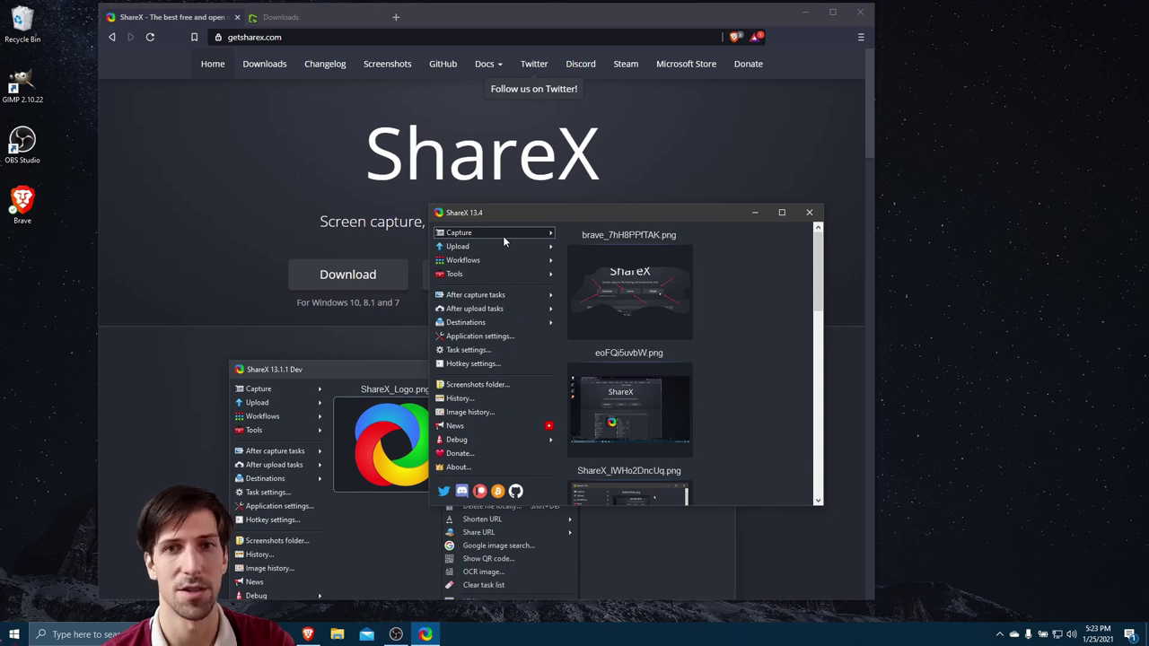
- Capture a rectangular region of about 845 × 339 px around the web page's ShareX heading, tagline and buttons
mouse_move(502, 235)
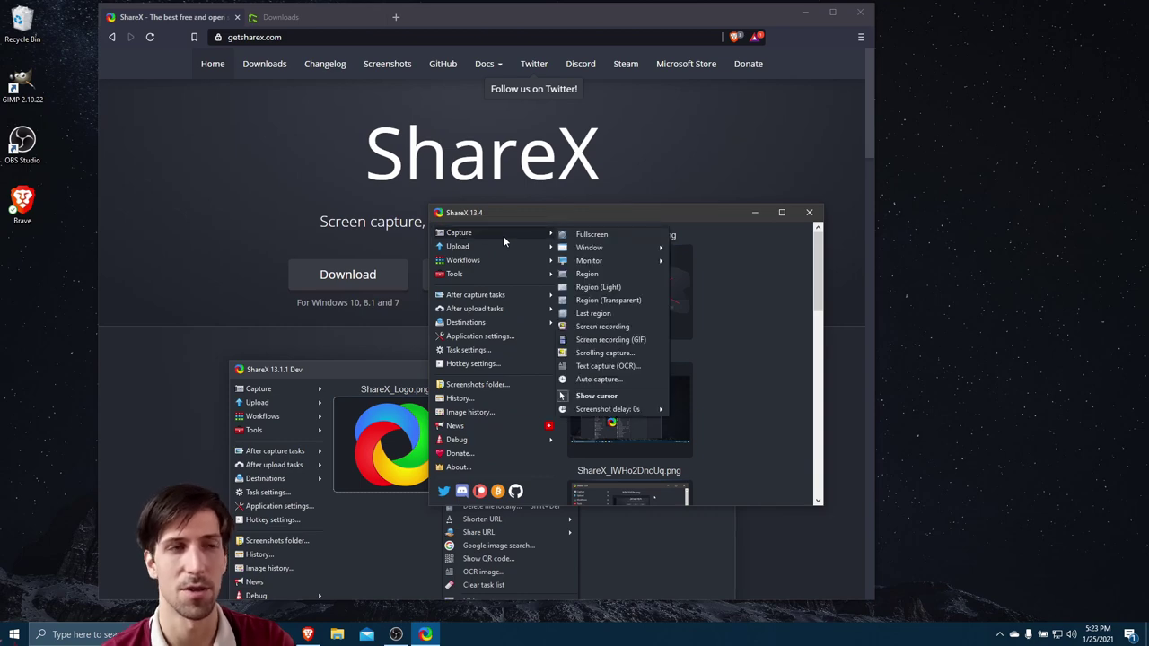
click(642, 275)
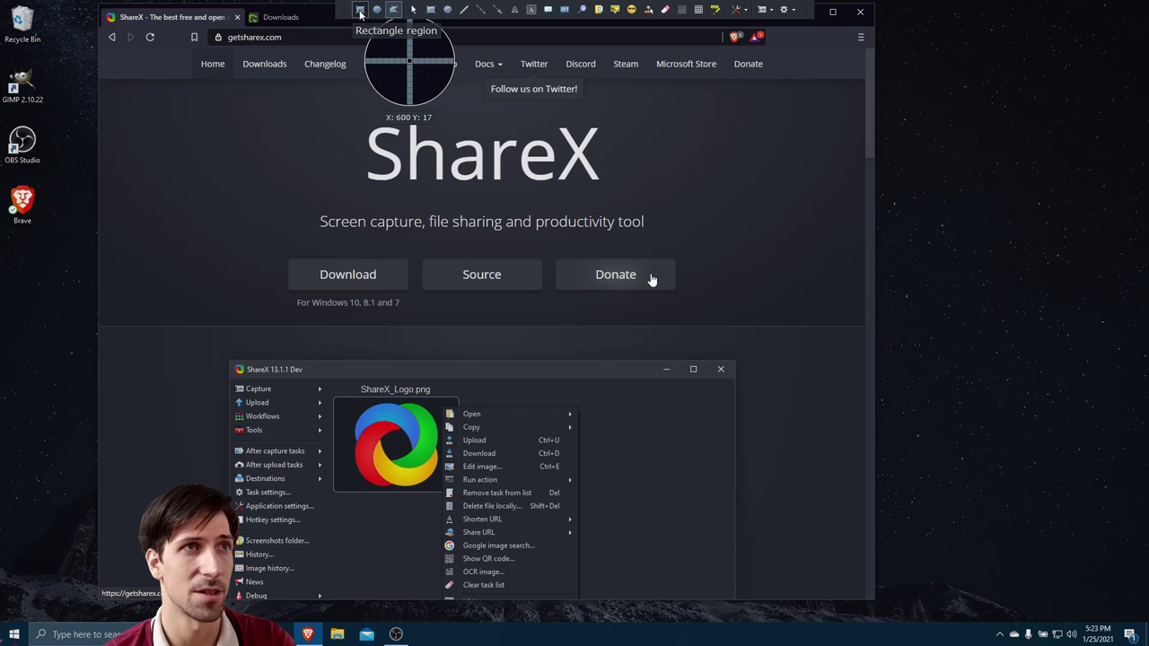
click(360, 9)
drag(242, 115, 747, 316)
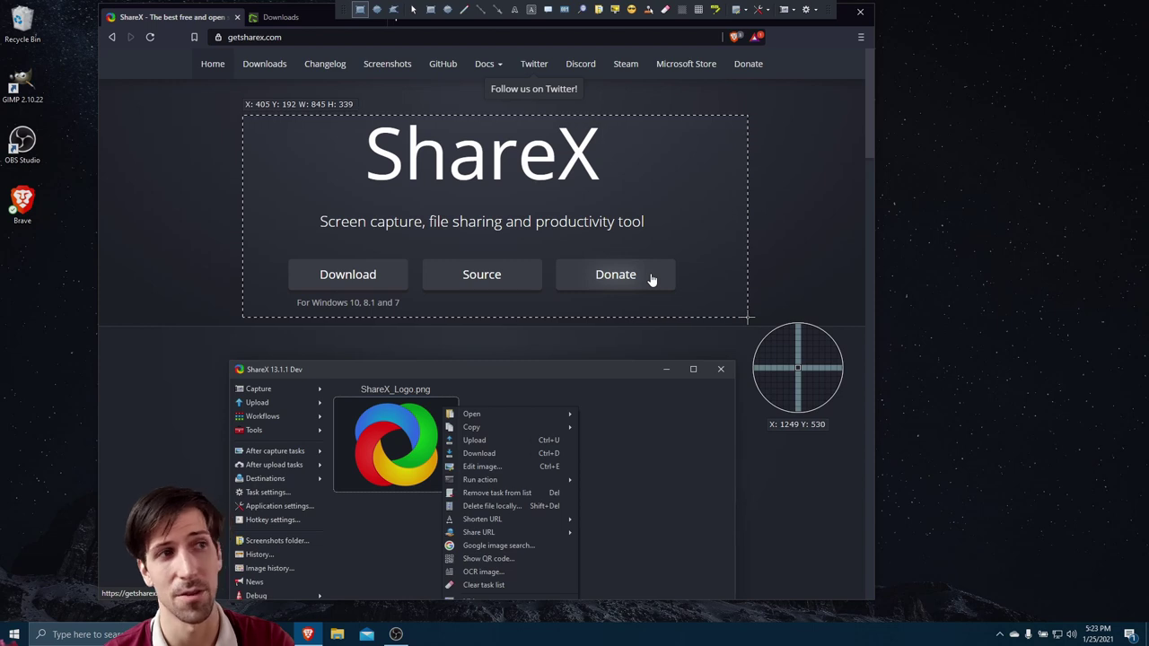
drag(748, 316, 747, 316)
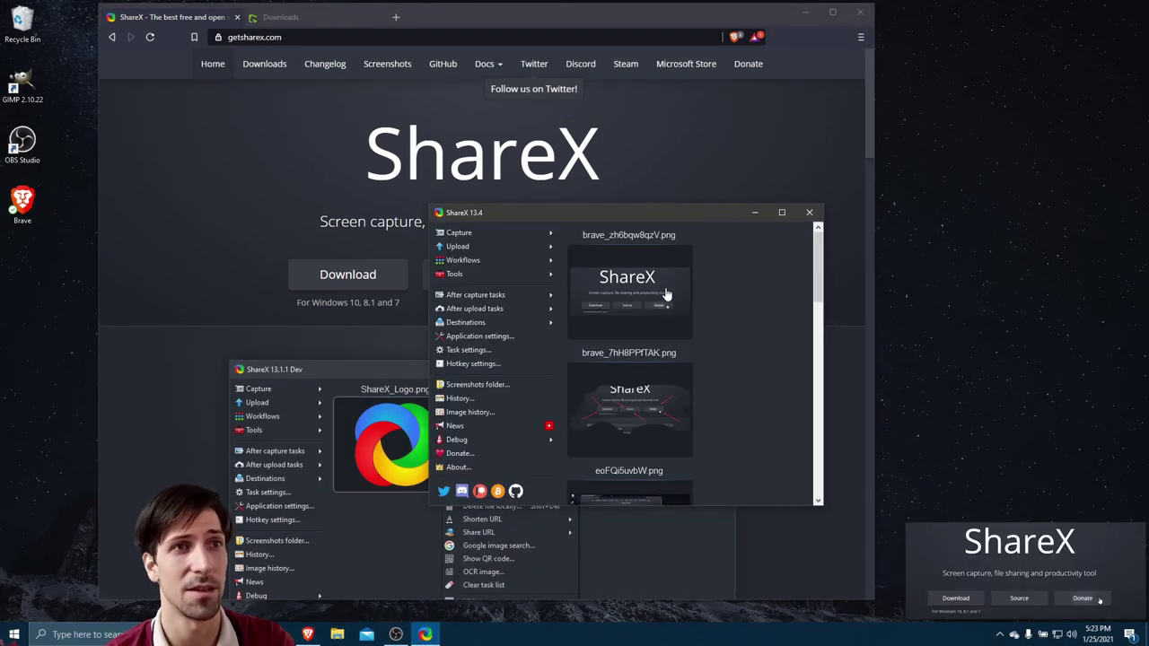
- Browse the recent capture thumbnails, inspect the full path of the ShareX screenshots folder, and minimize the folder window
scroll(748, 305, down, 10)
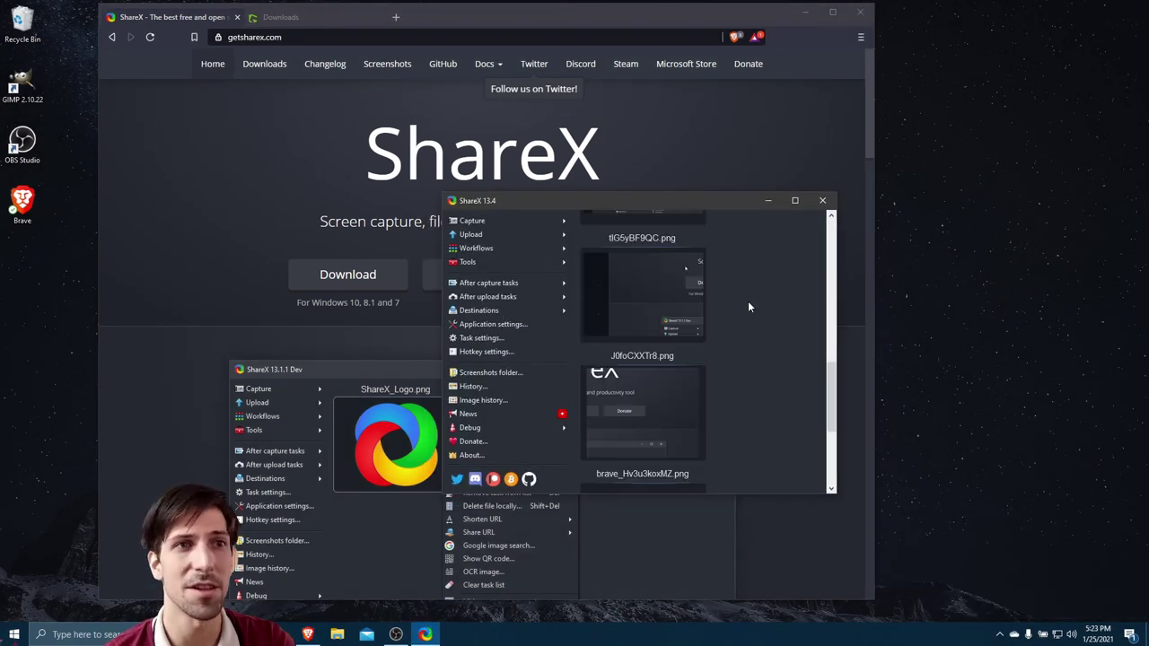
scroll(716, 318, up, 8)
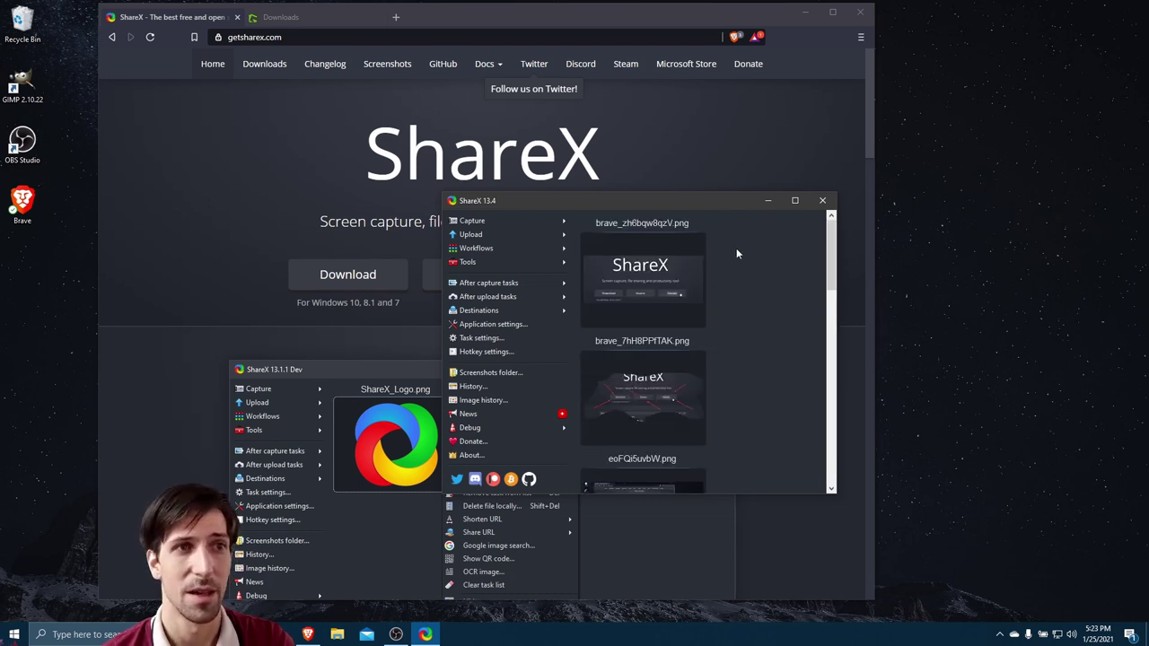
click(492, 375)
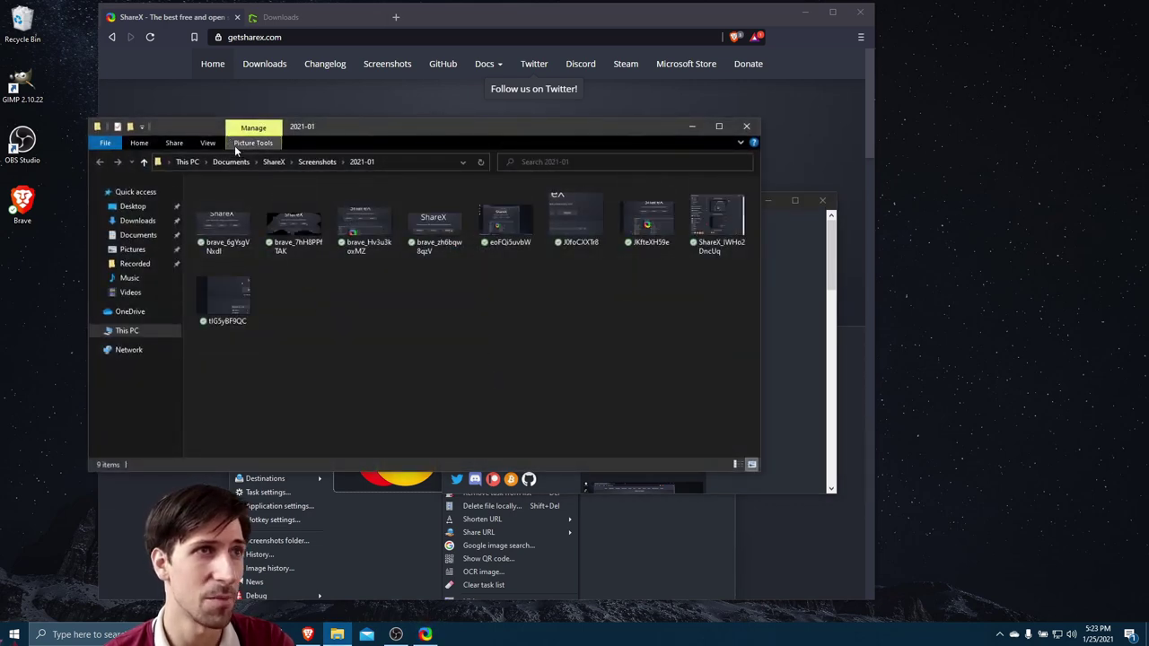
click(422, 162)
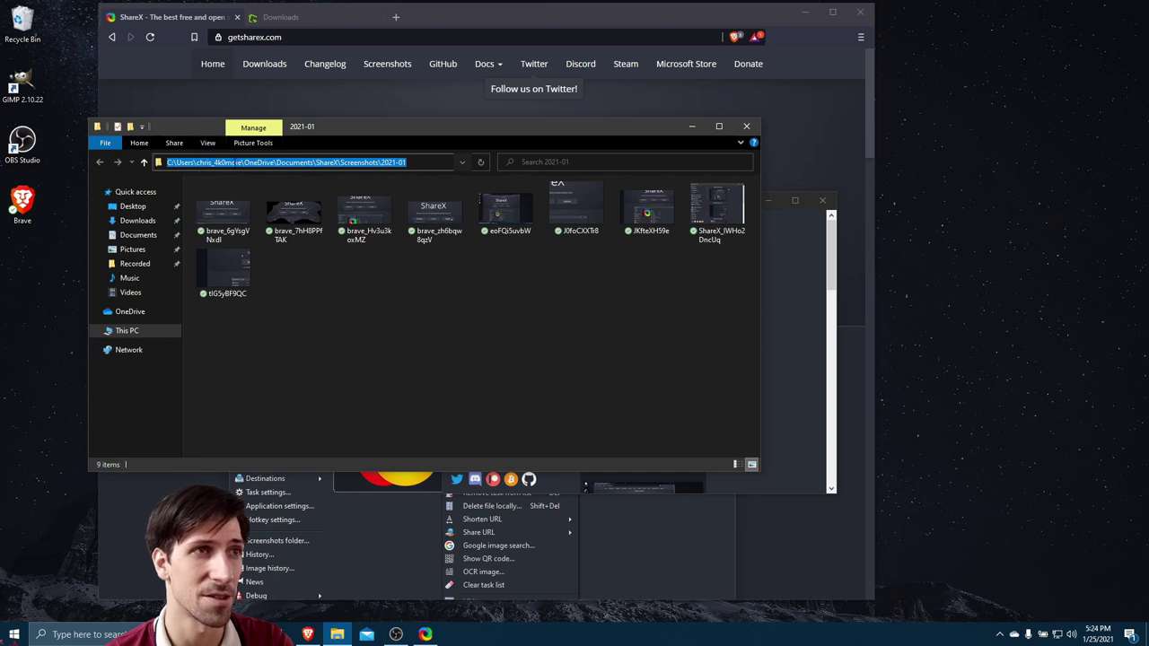
drag(253, 163, 291, 163)
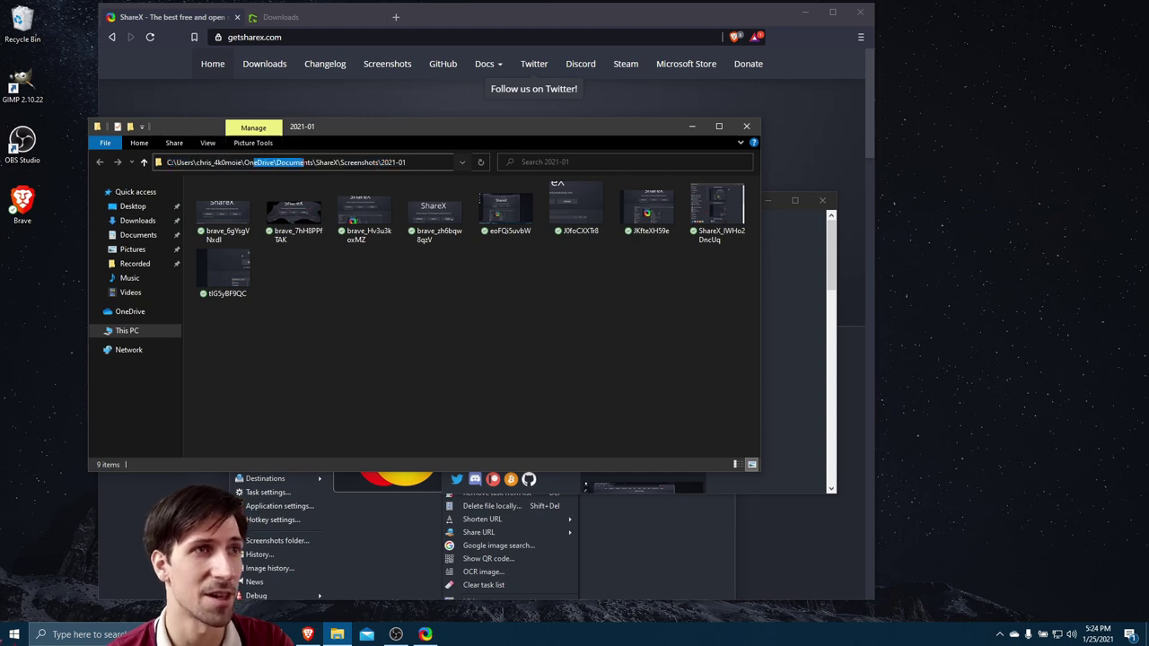
click(303, 162)
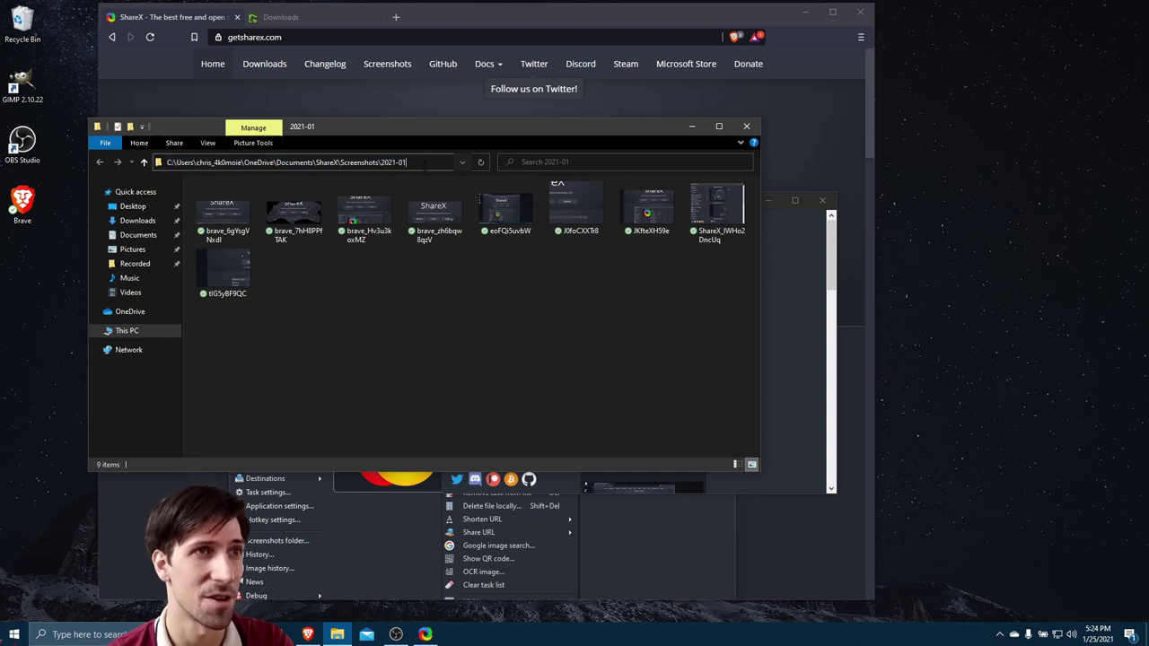
click(327, 191)
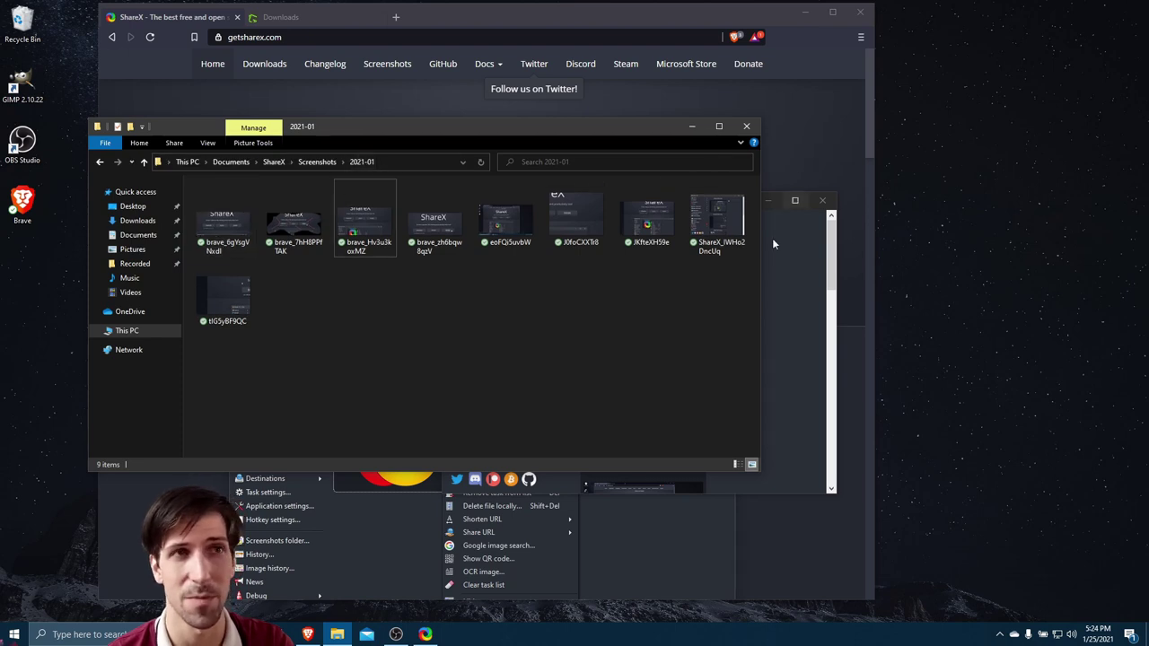
click(691, 126)
- Run a scrolling capture of the getsharex.com browser page with the existing scroll settings
mouse_move(554, 219)
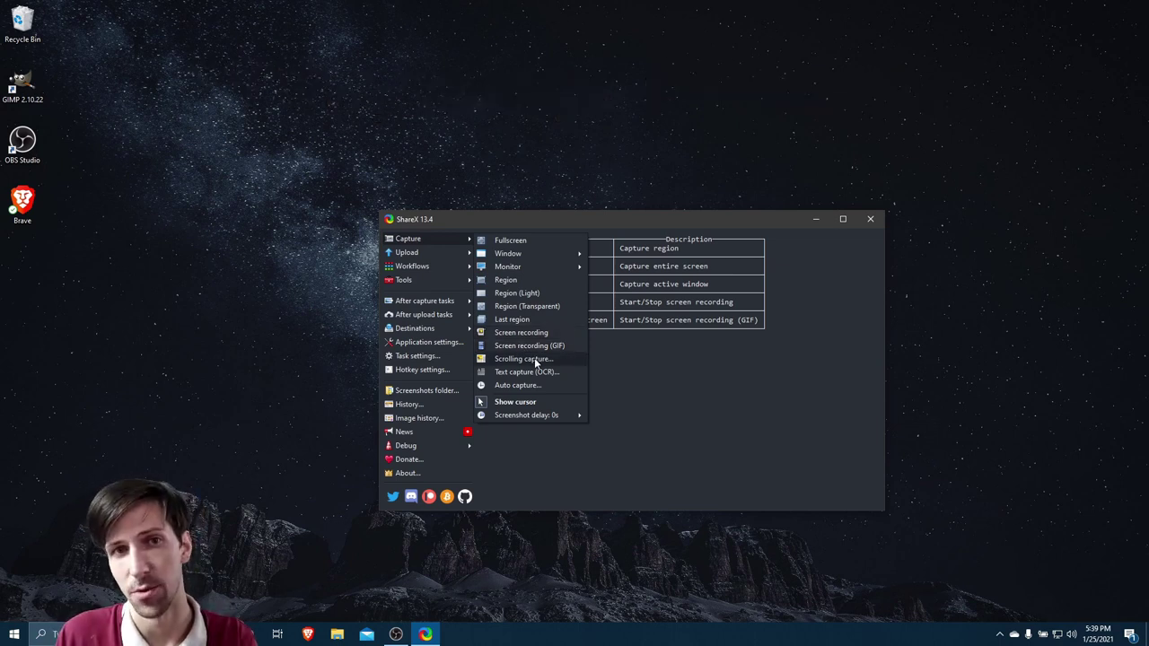
click(534, 358)
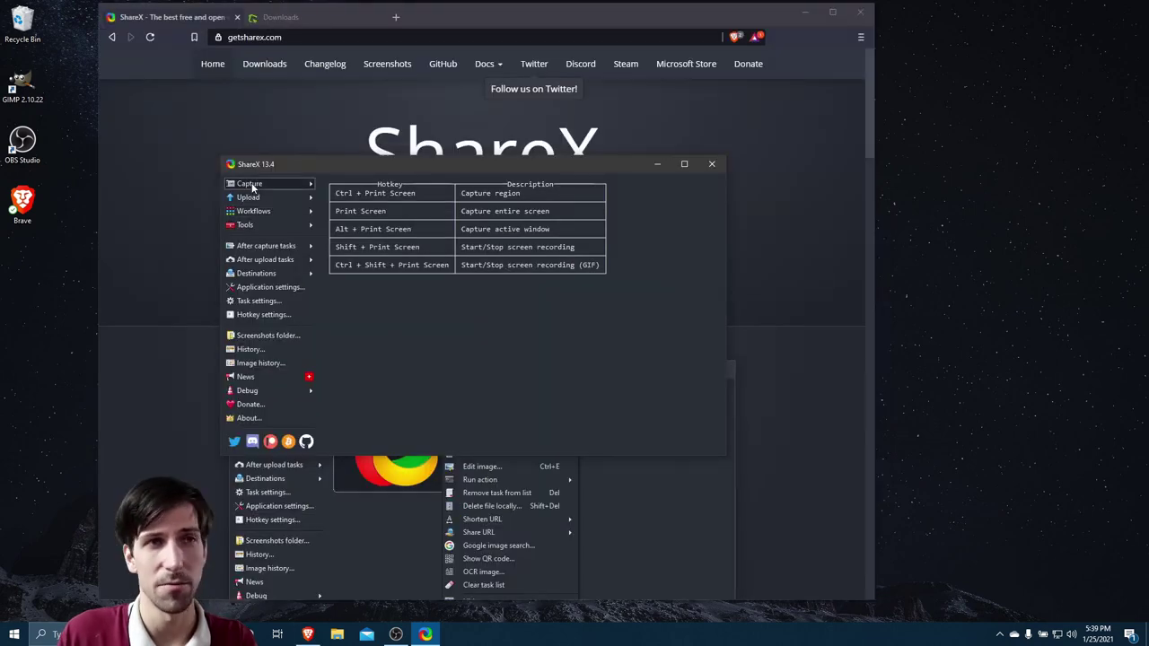
click(251, 187)
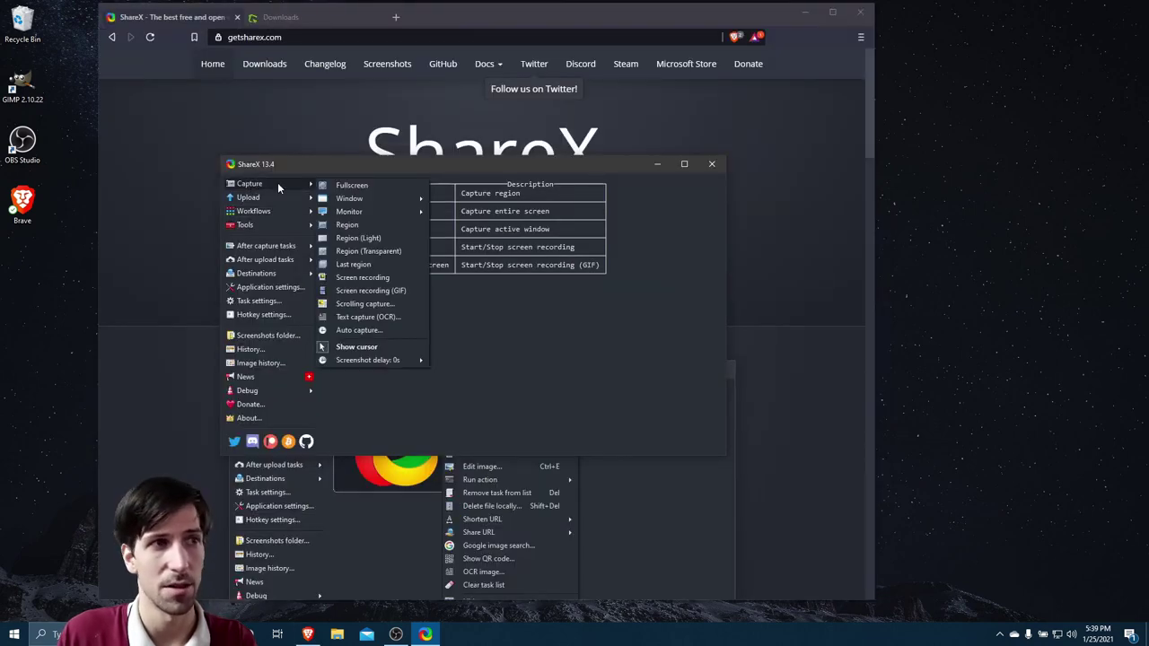
click(384, 305)
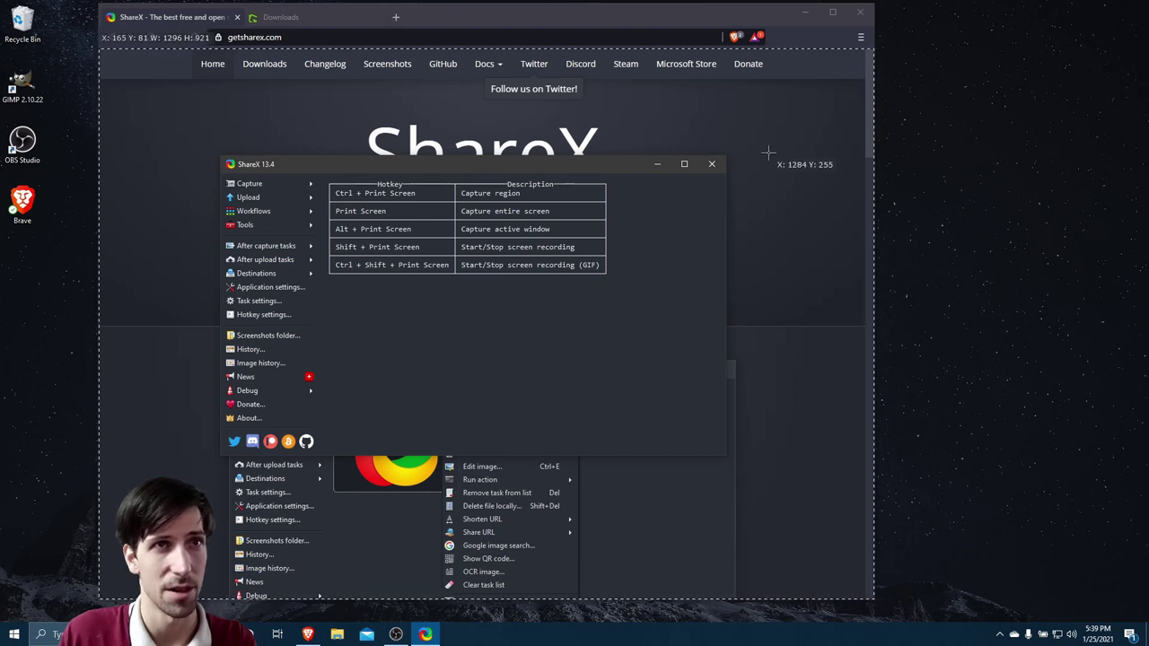
click(767, 153)
drag(684, 132, 531, 157)
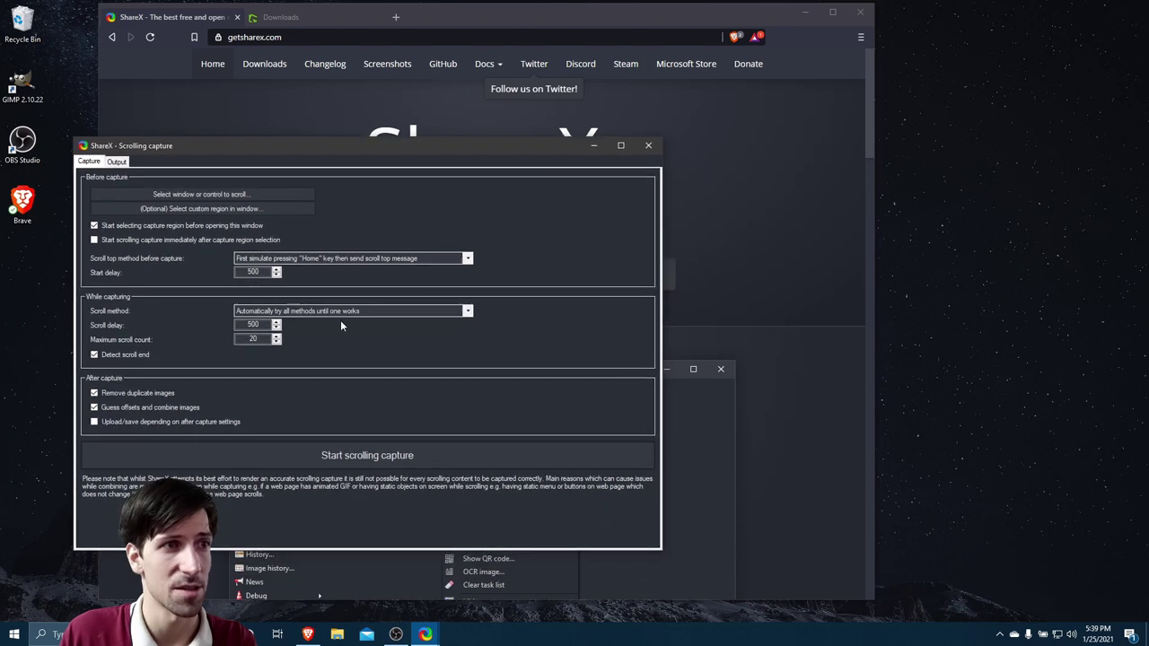
click(427, 454)
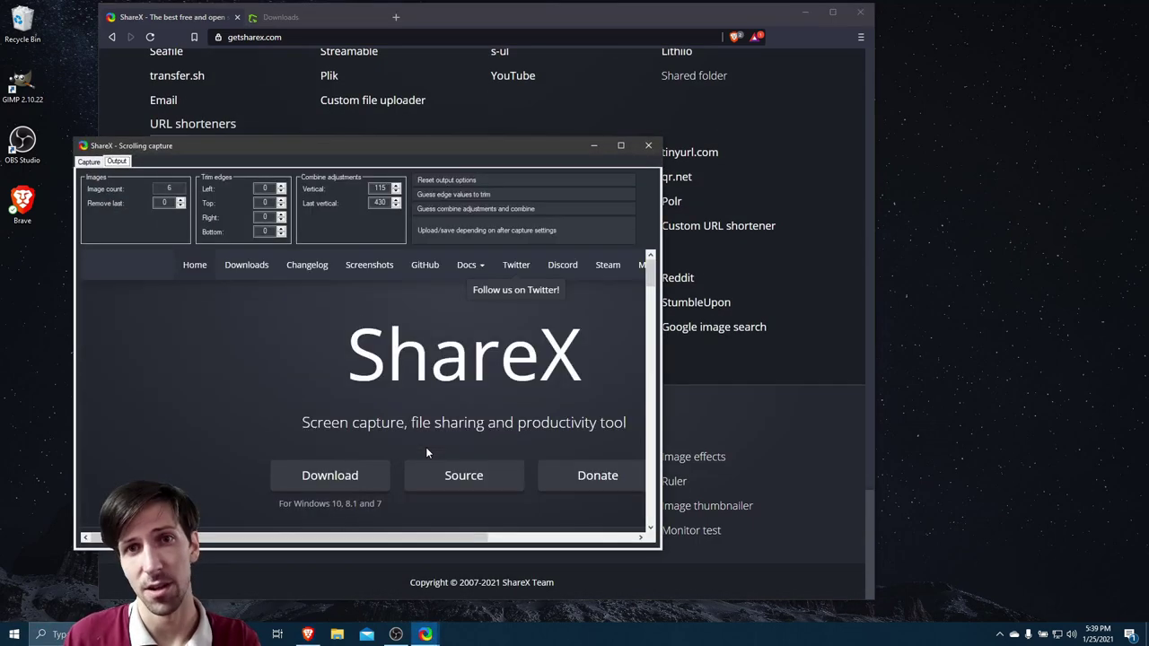
- Maximize the scrolling capture output and examine the combined page image down to its footer
click(620, 144)
scroll(709, 382, down, 10)
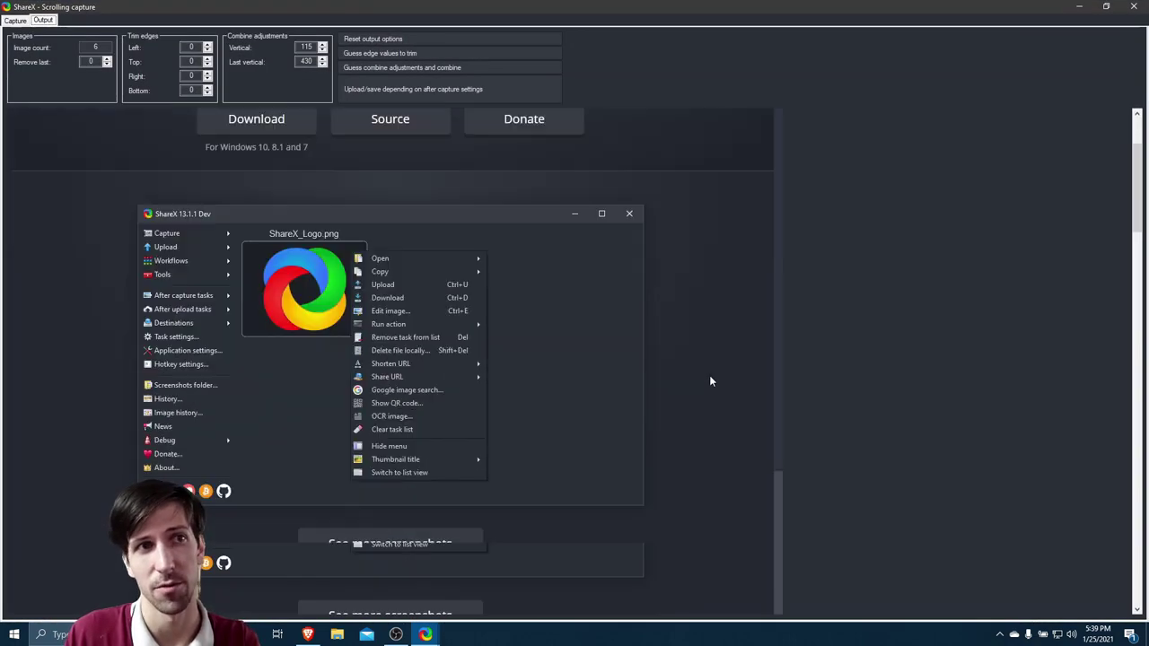
scroll(709, 382, down, 15)
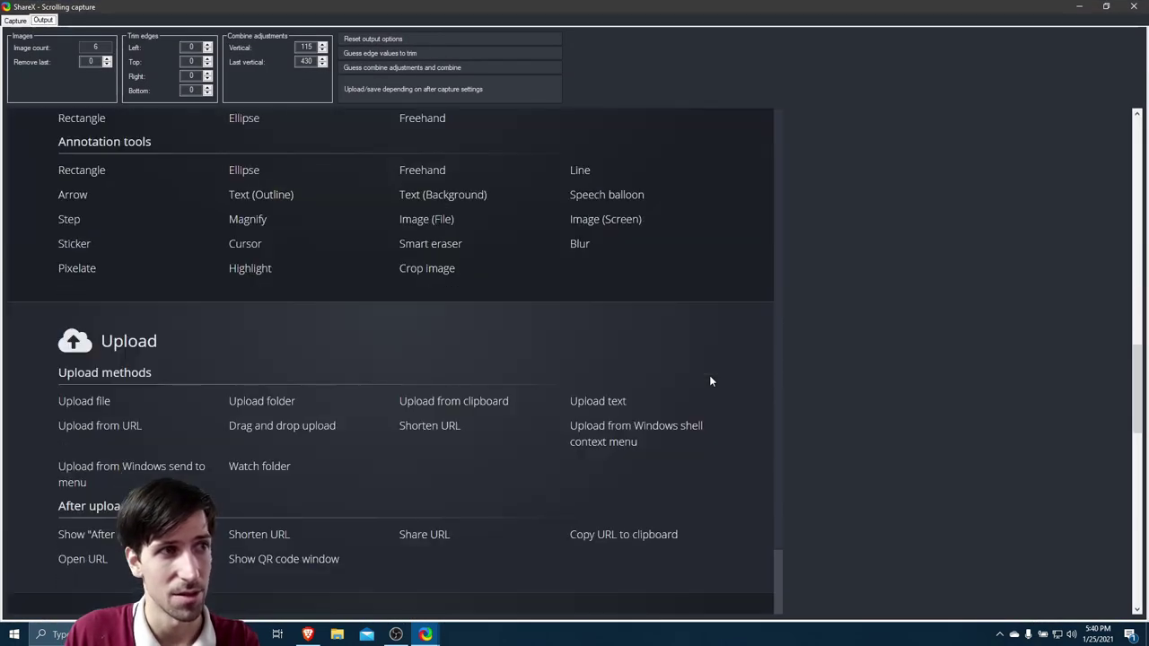
scroll(709, 382, down, 5)
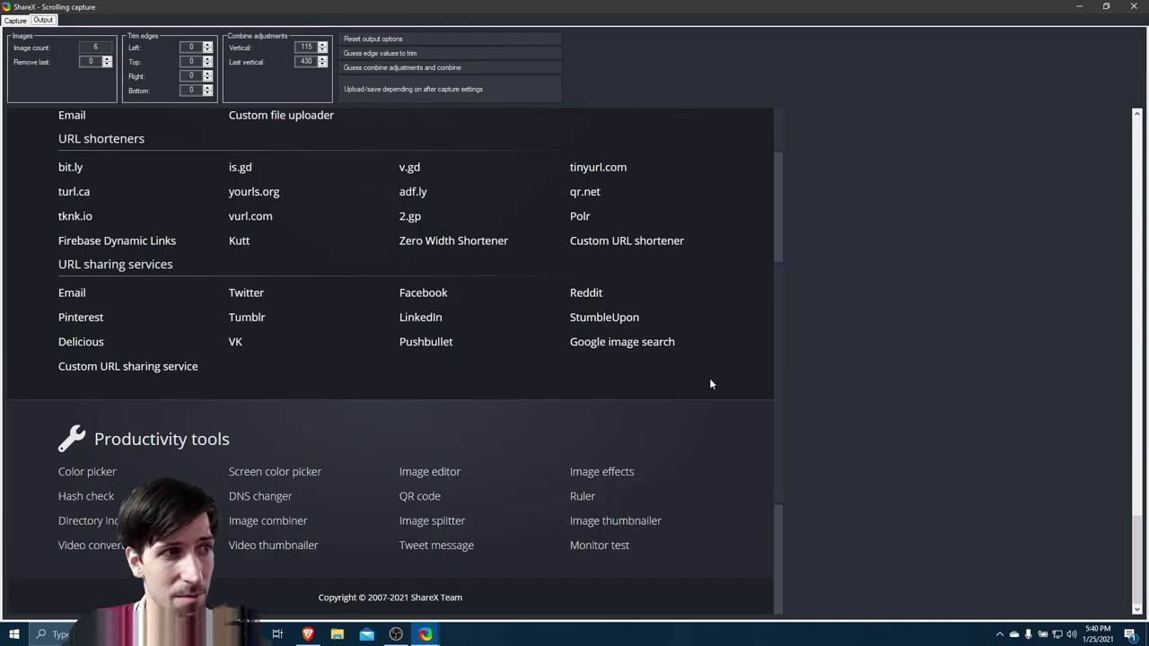
- Examine the combined scrolling capture image from its header down to its footer, and close the scrolling capture window
scroll(733, 402, up, 15)
scroll(733, 402, up, 15)
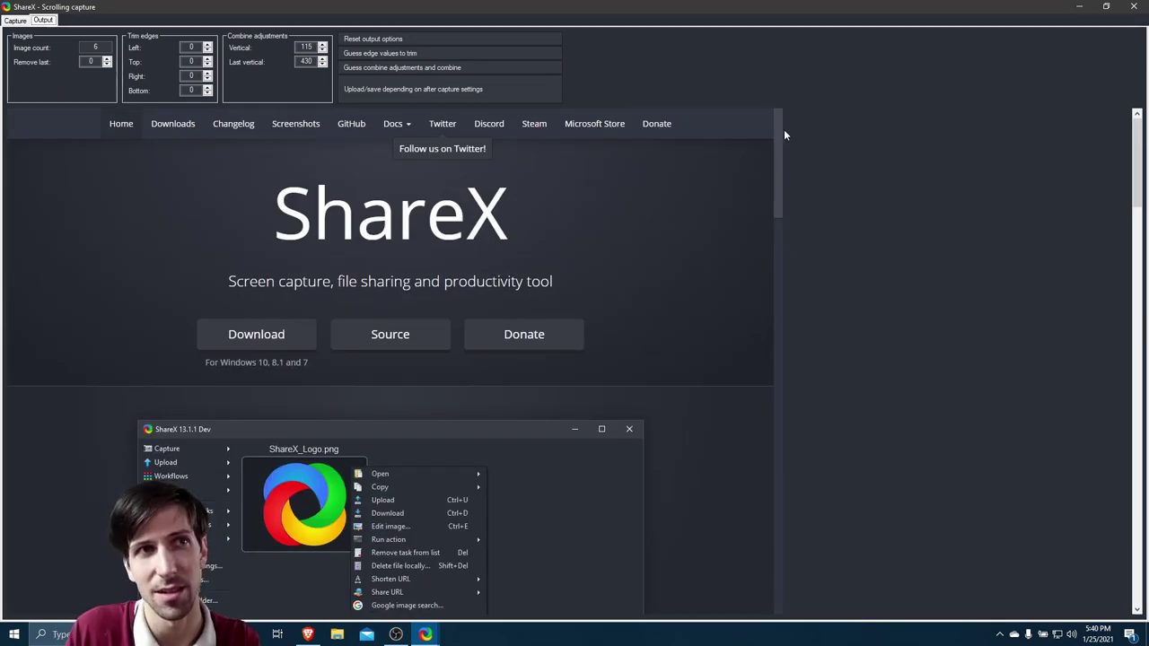
scroll(778, 170, down, 5)
scroll(779, 176, down, 15)
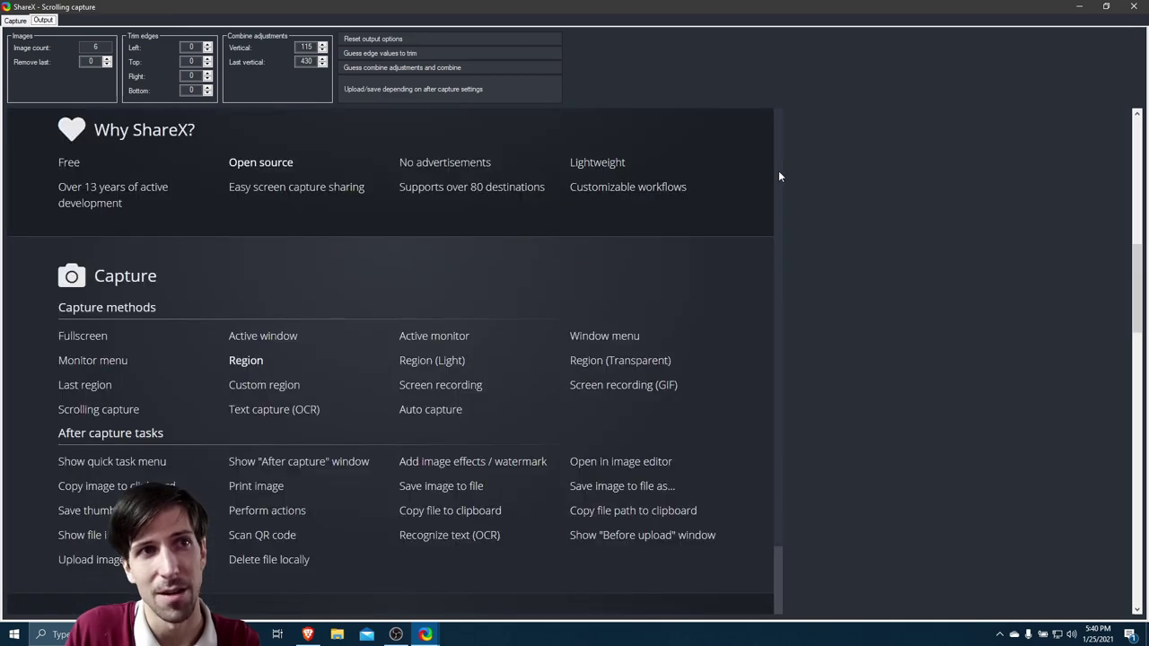
scroll(780, 176, down, 5)
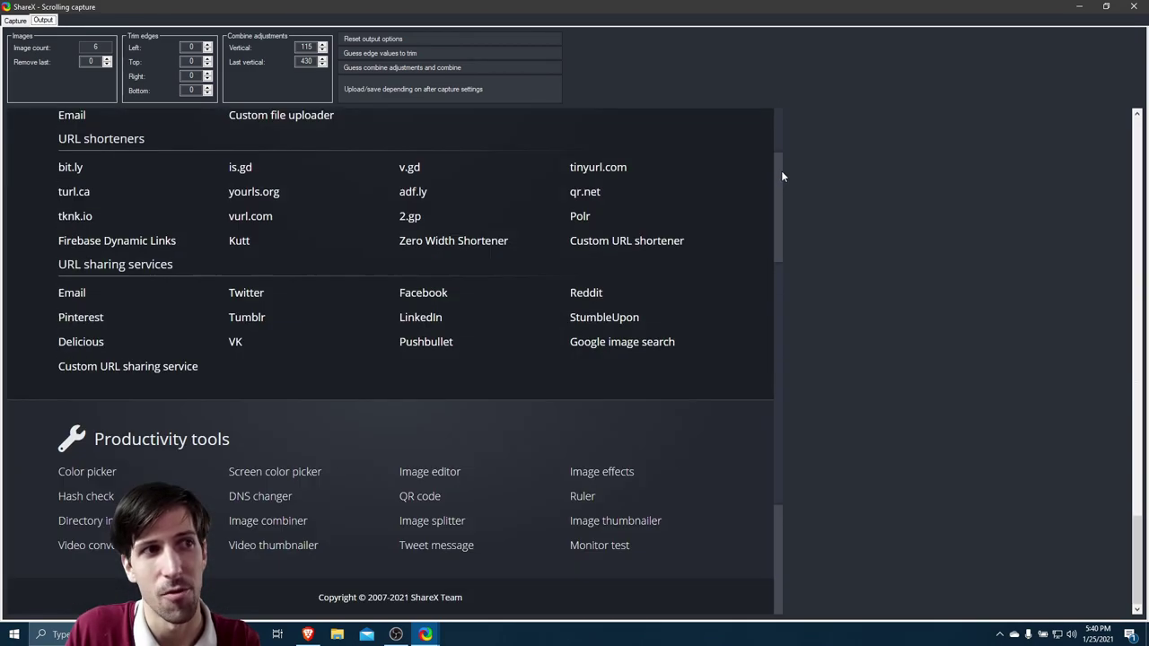
scroll(682, 537, up, 15)
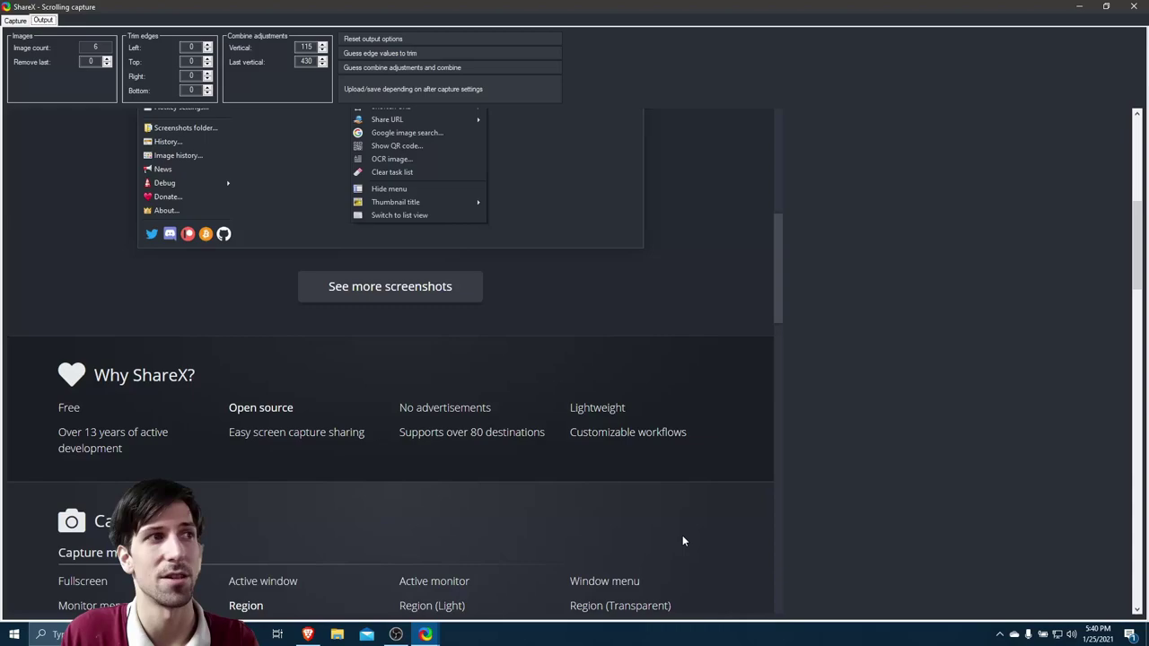
scroll(533, 362, up, 3)
scroll(218, 385, down, 3)
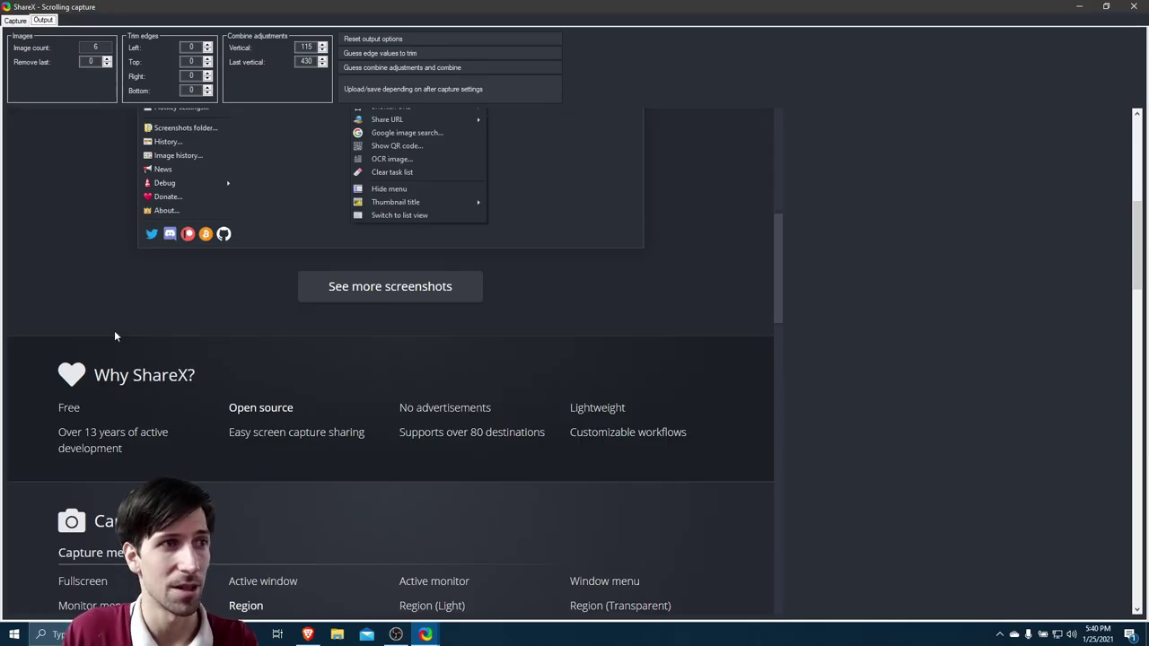
scroll(172, 423, down, 20)
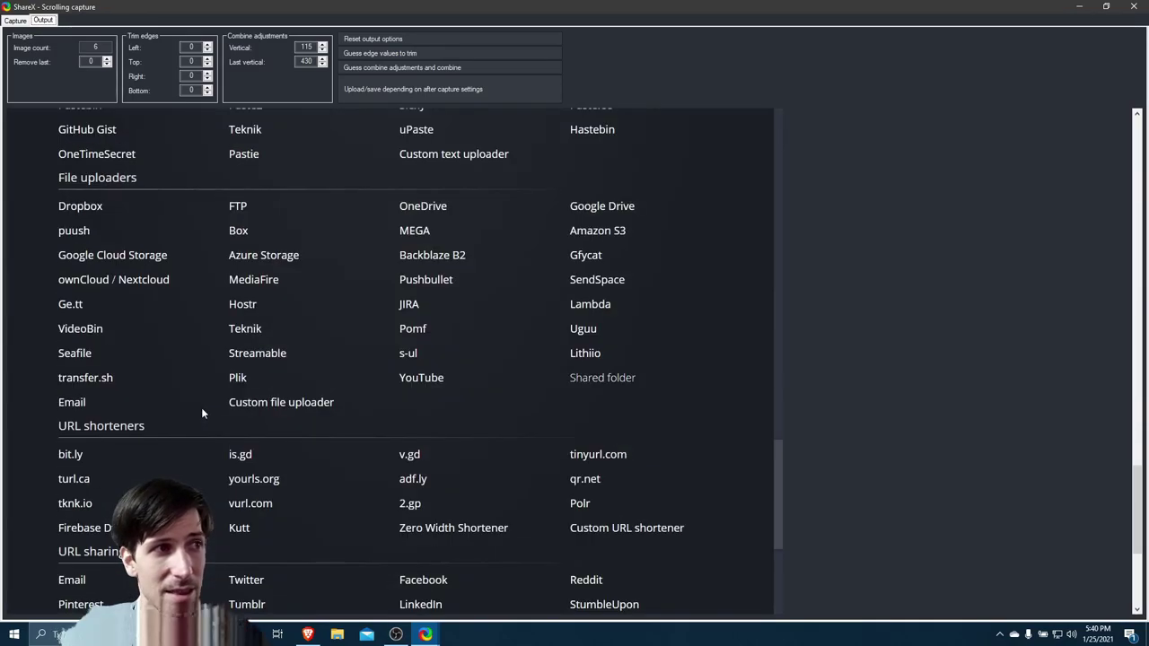
scroll(217, 413, down, 3)
scroll(220, 418, up, 20)
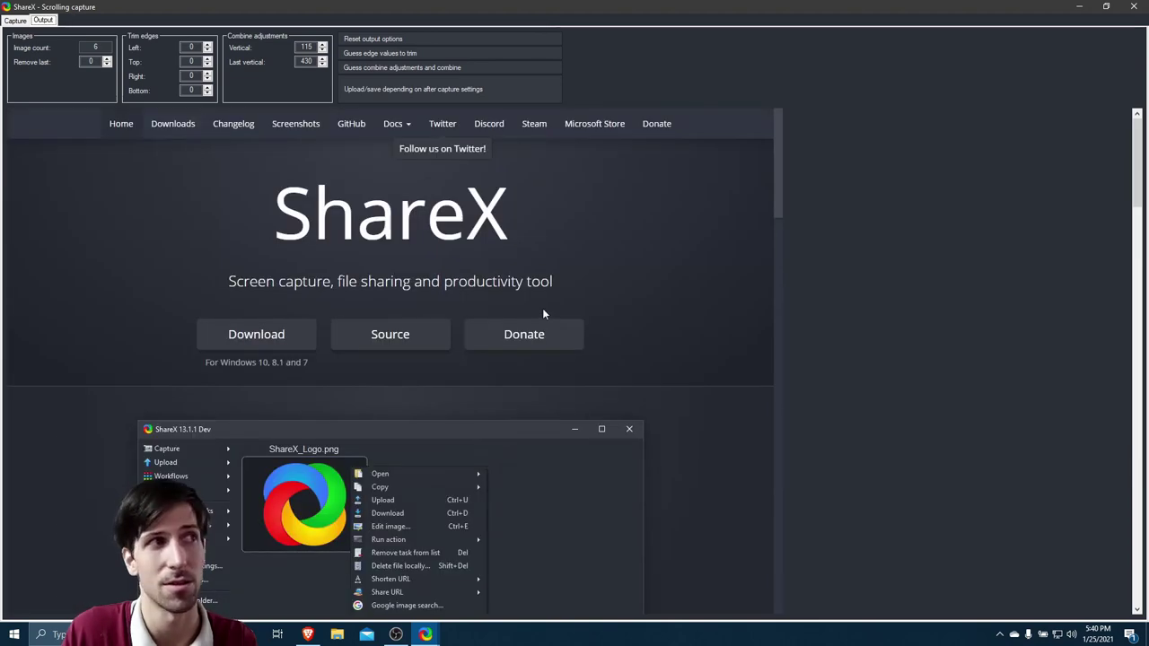
click(1133, 6)
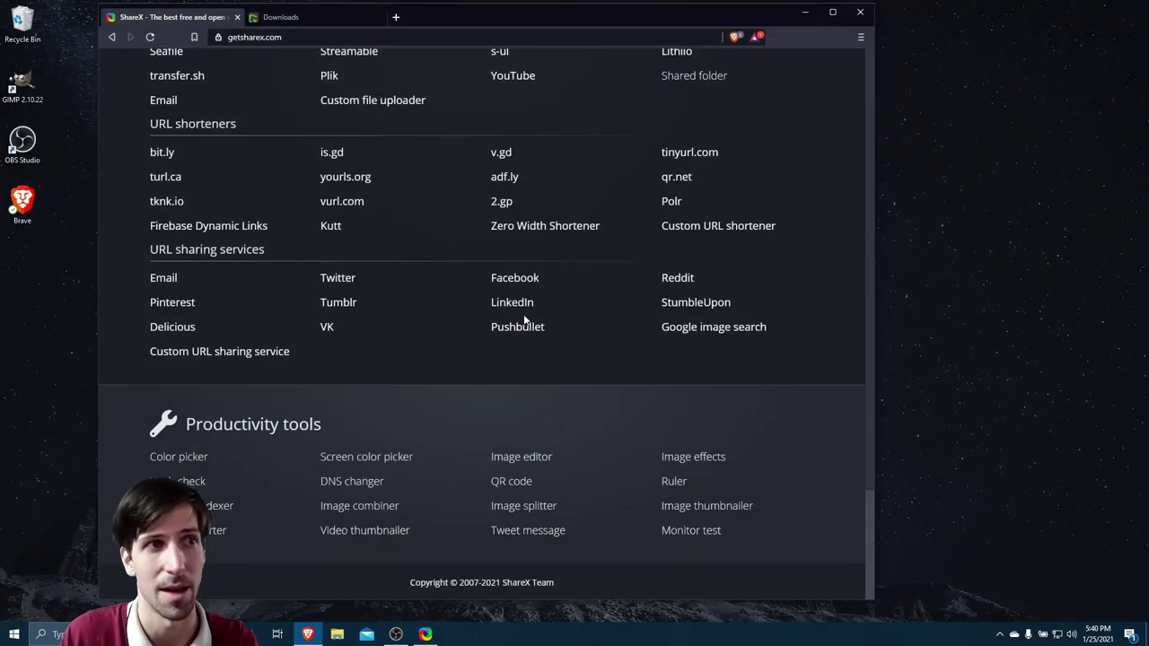
- Run OCR text capture on the first column under URL sharing services, permit the image upload, and open the result in Google Translate
mouse_move(563, 252)
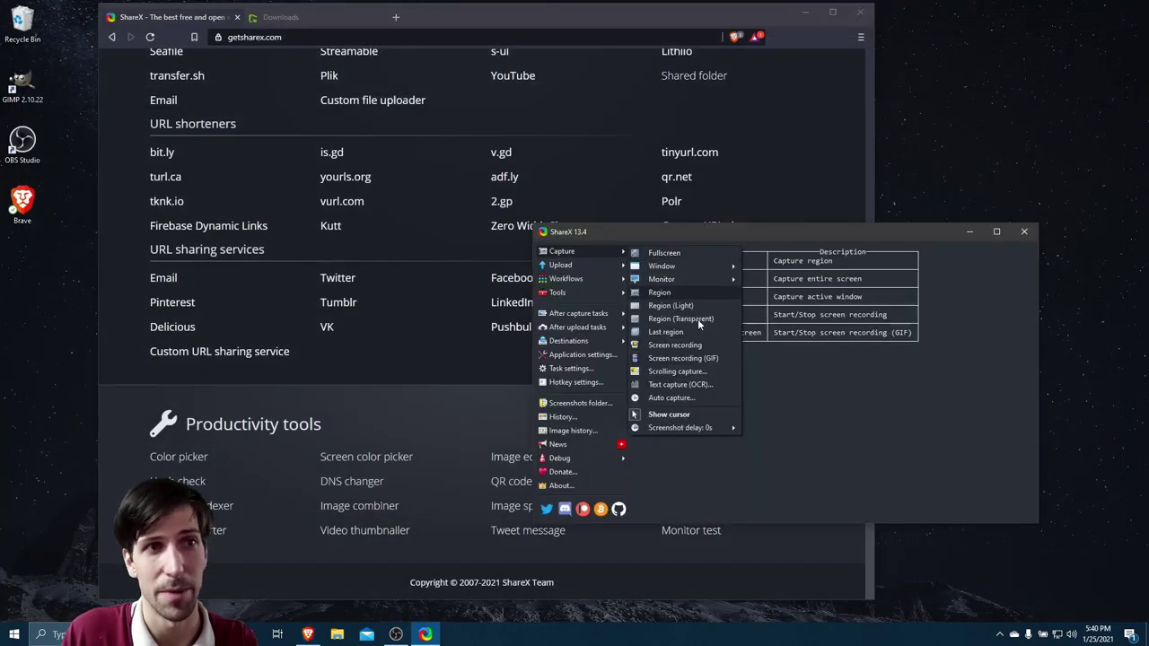
click(725, 386)
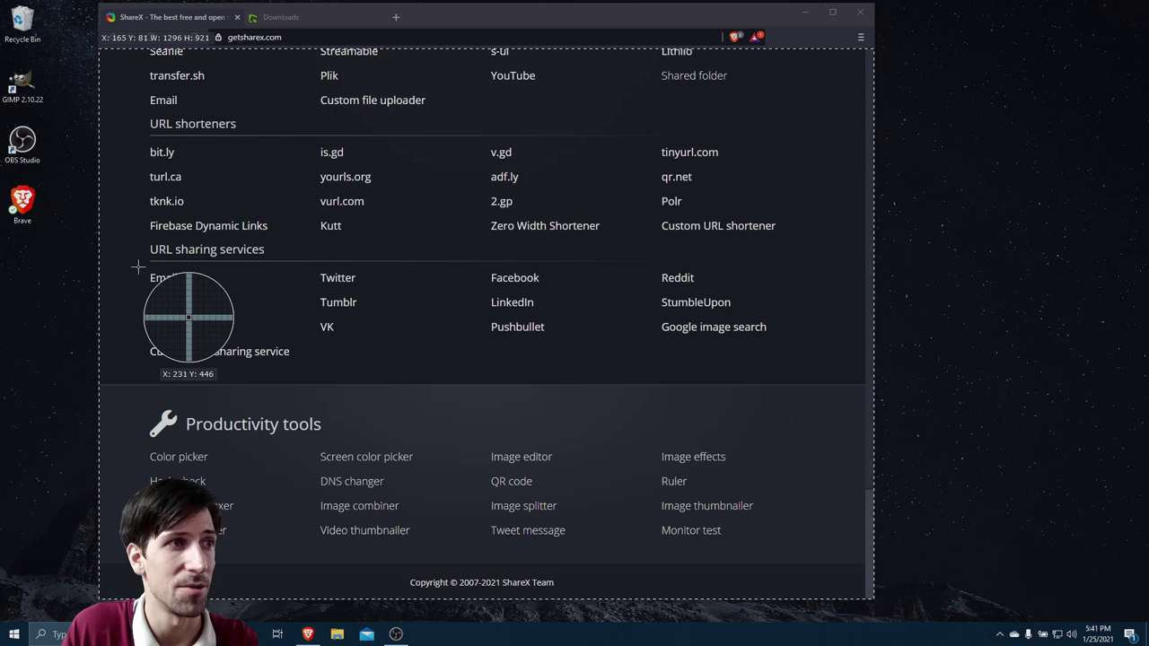
drag(139, 267, 302, 366)
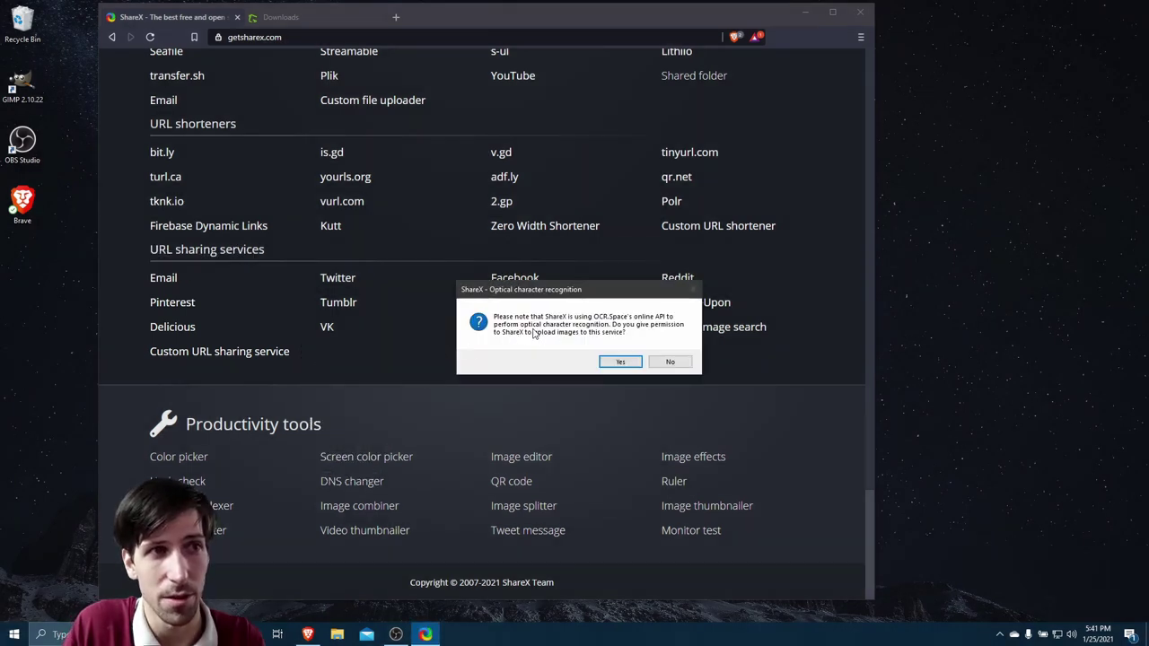
click(621, 361)
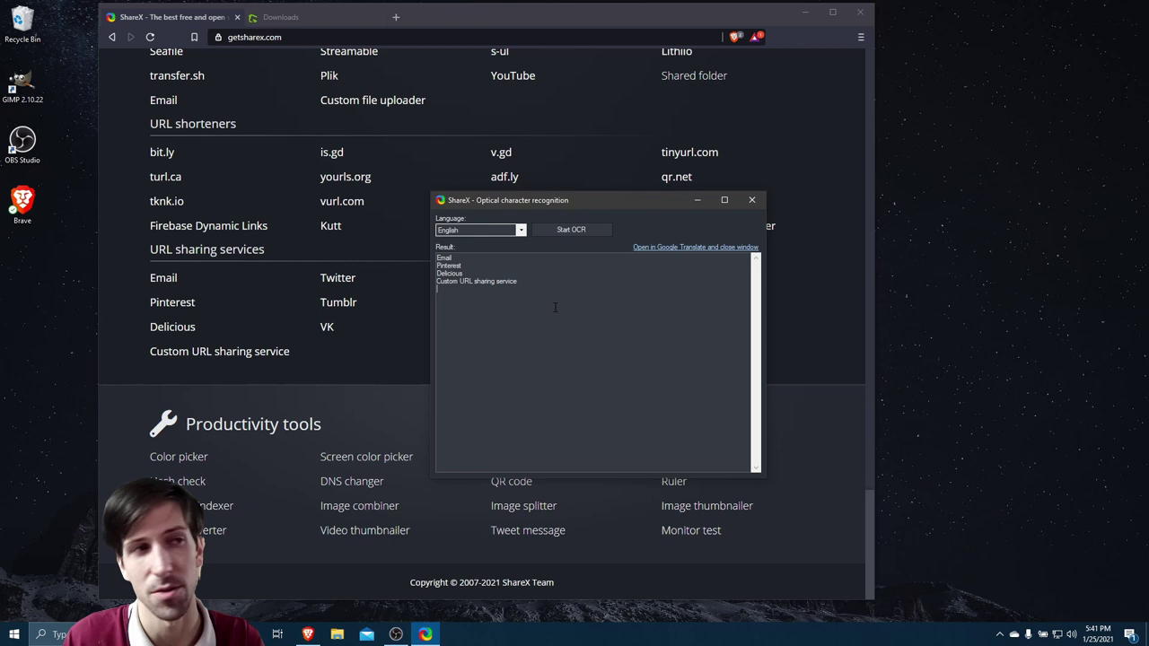
click(668, 245)
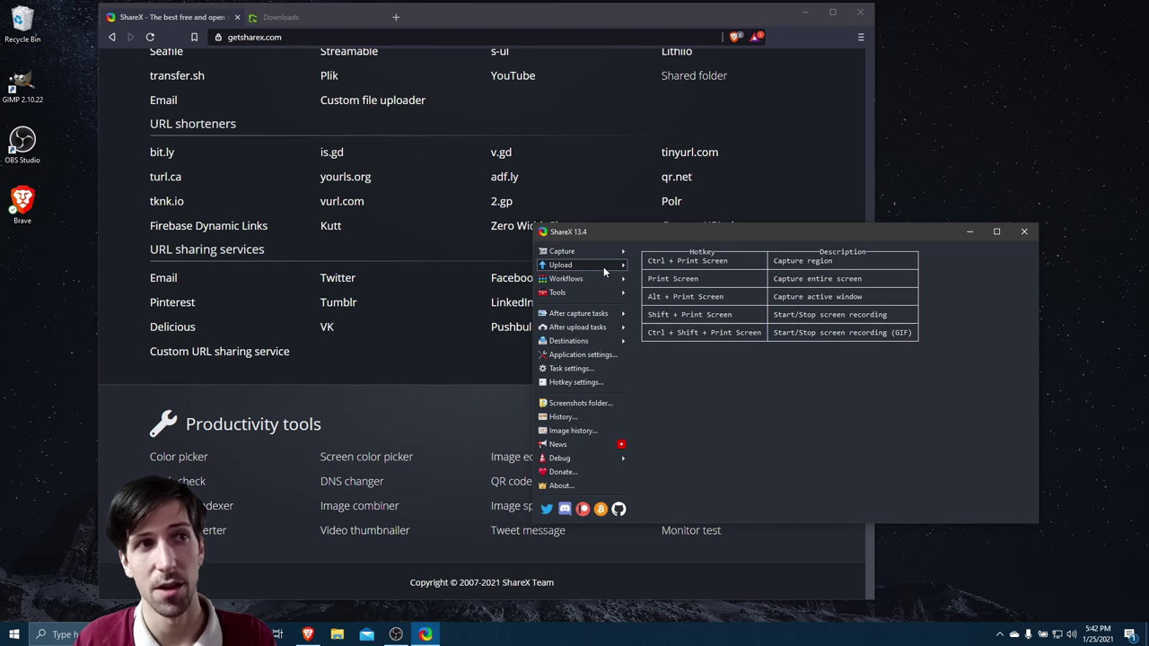
- Review the upload options and the available image uploader and text uploader destinations
click(603, 267)
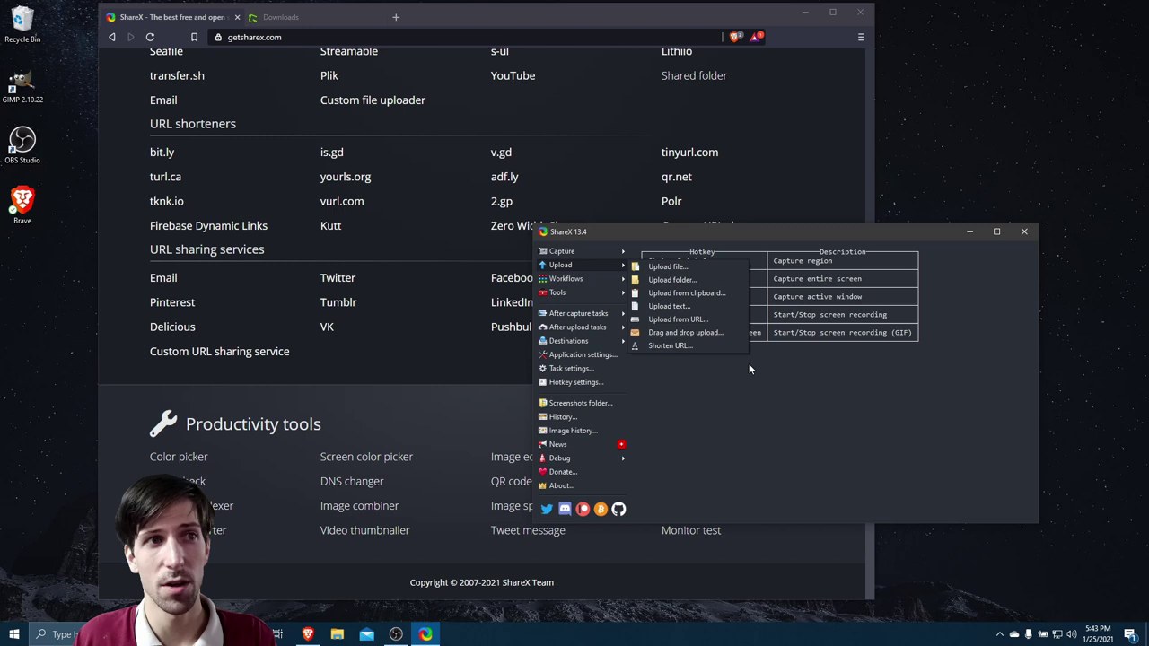
mouse_move(581, 341)
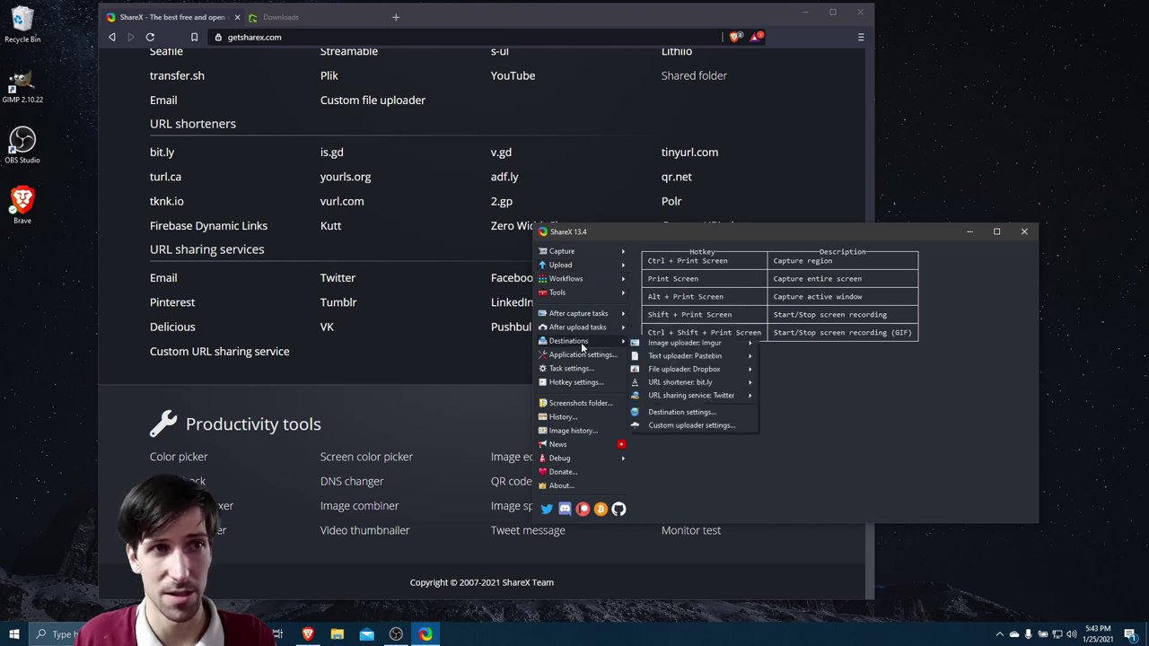
mouse_move(675, 349)
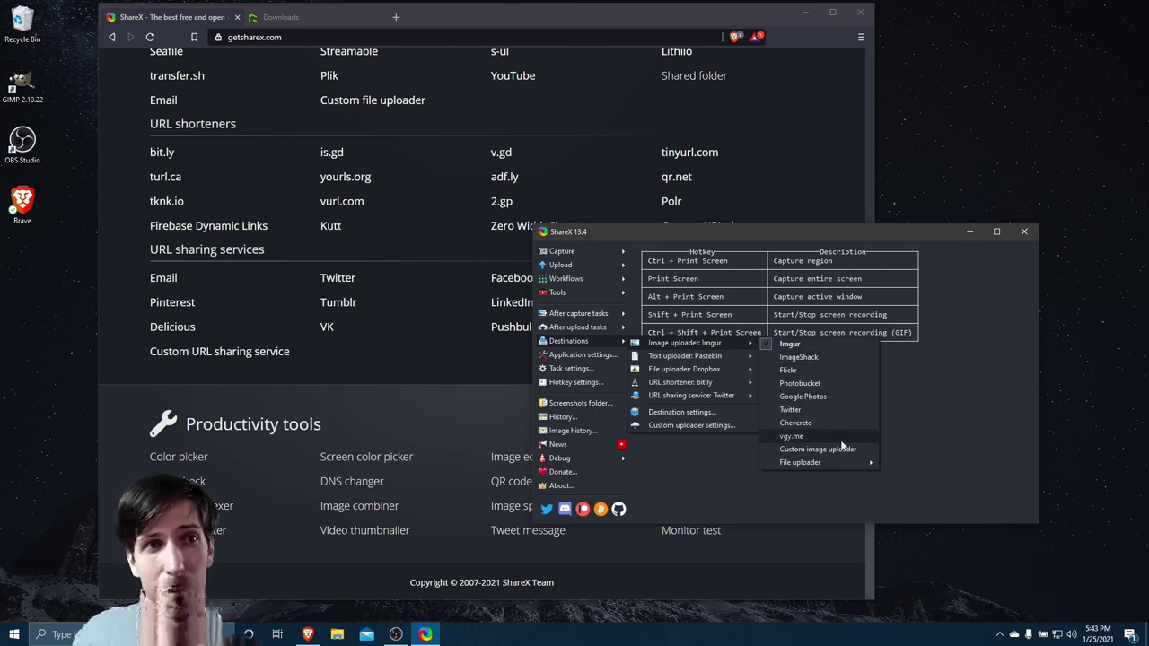
mouse_move(734, 359)
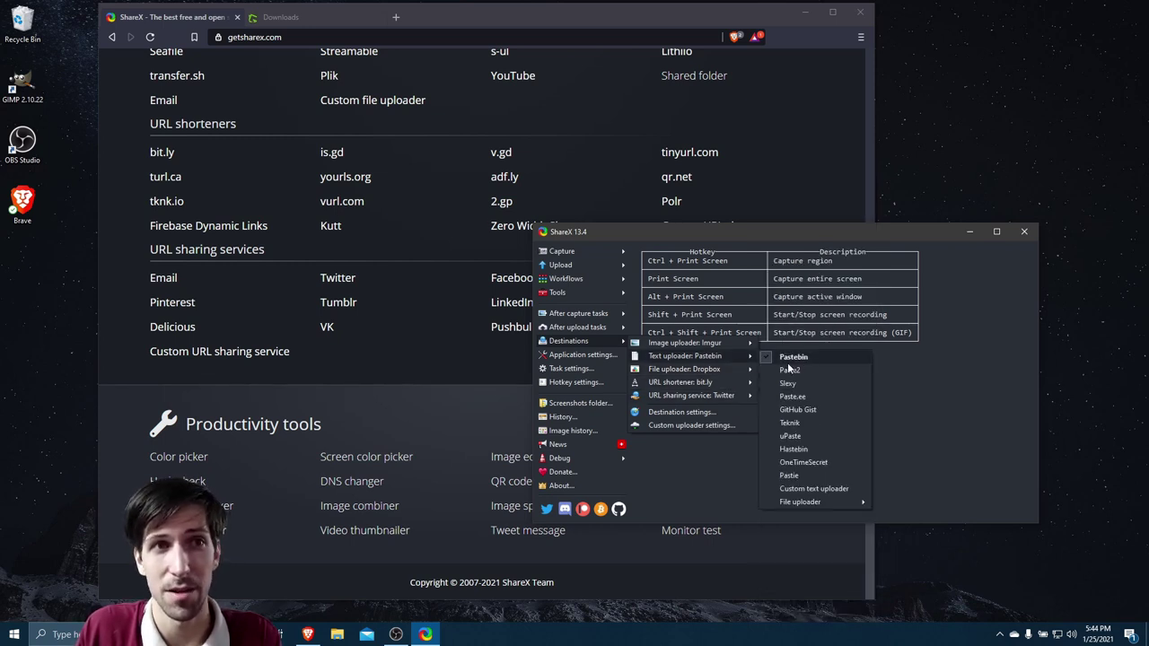
- Upload the prefilled .mp4 file path as text to Pastebin and open the link of the finished upload
mouse_move(587, 265)
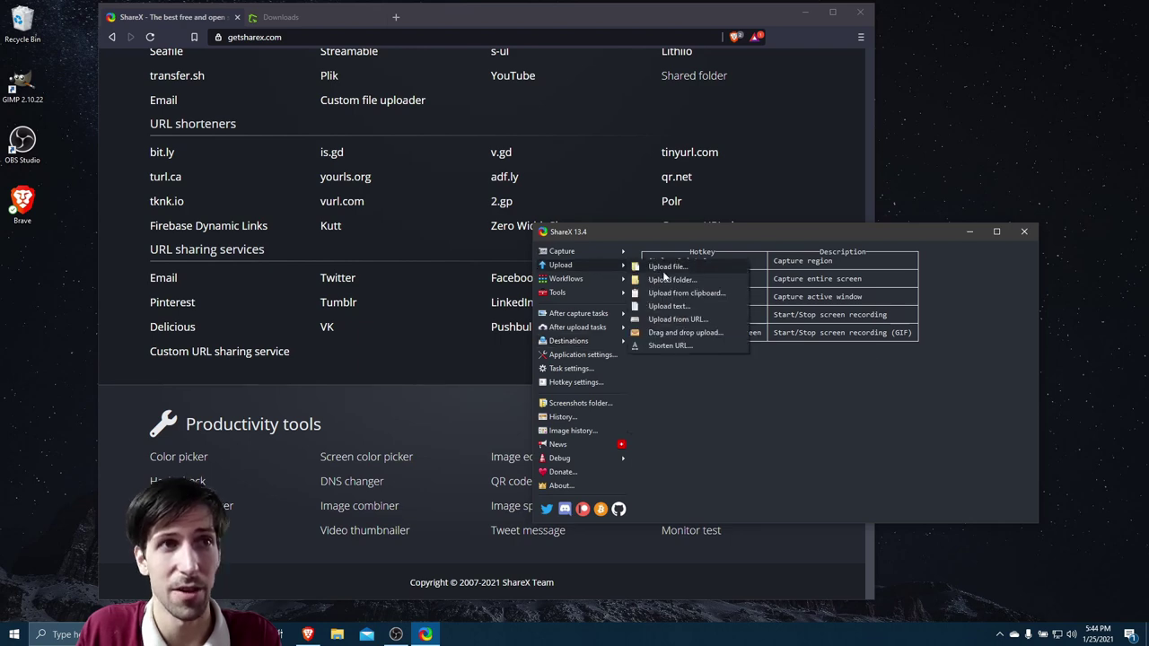
click(680, 305)
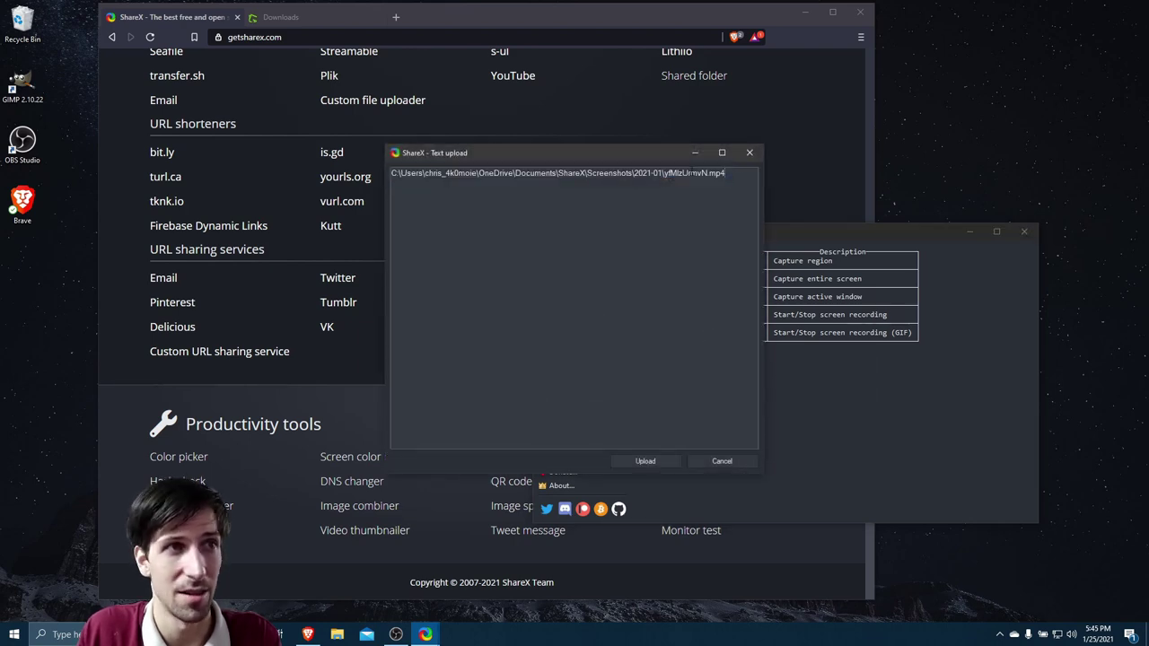
click(632, 462)
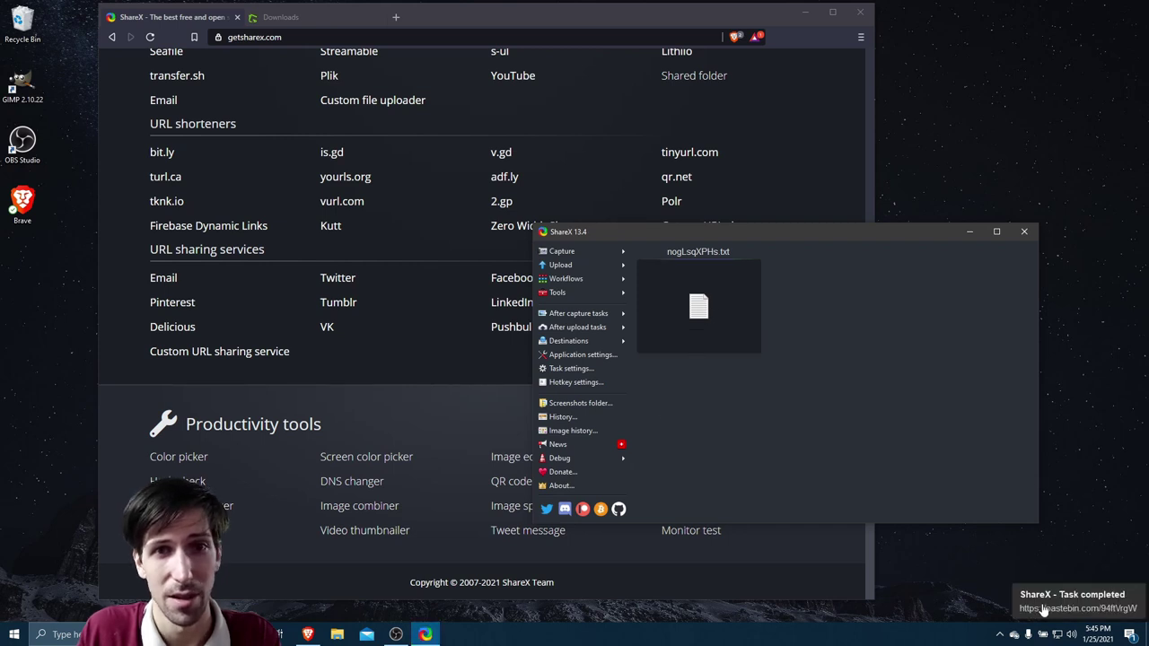
click(1044, 610)
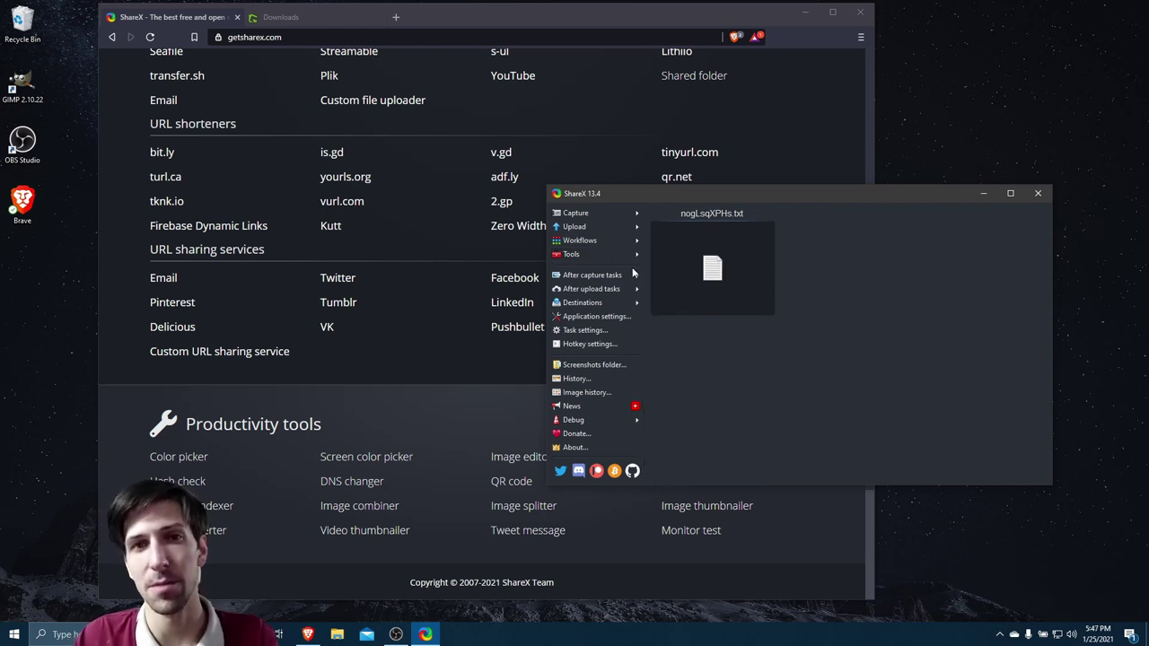
- Switch the Copy image to clipboard after-capture task off and on again, and enable Show file in explorer
mouse_move(631, 279)
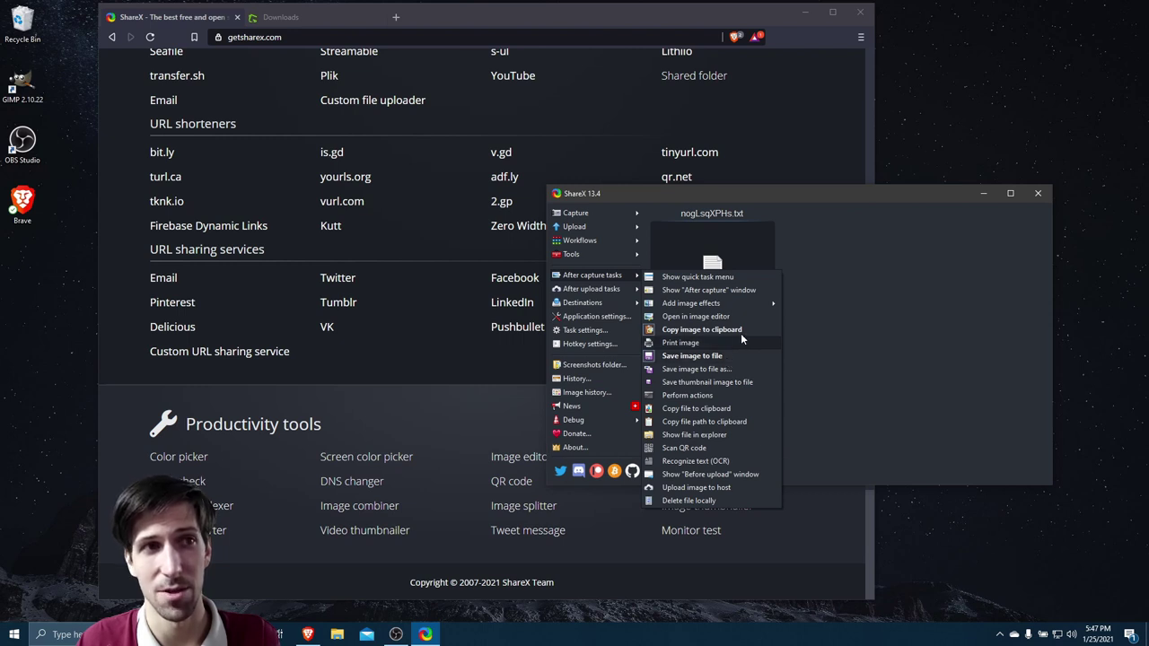
click(745, 330)
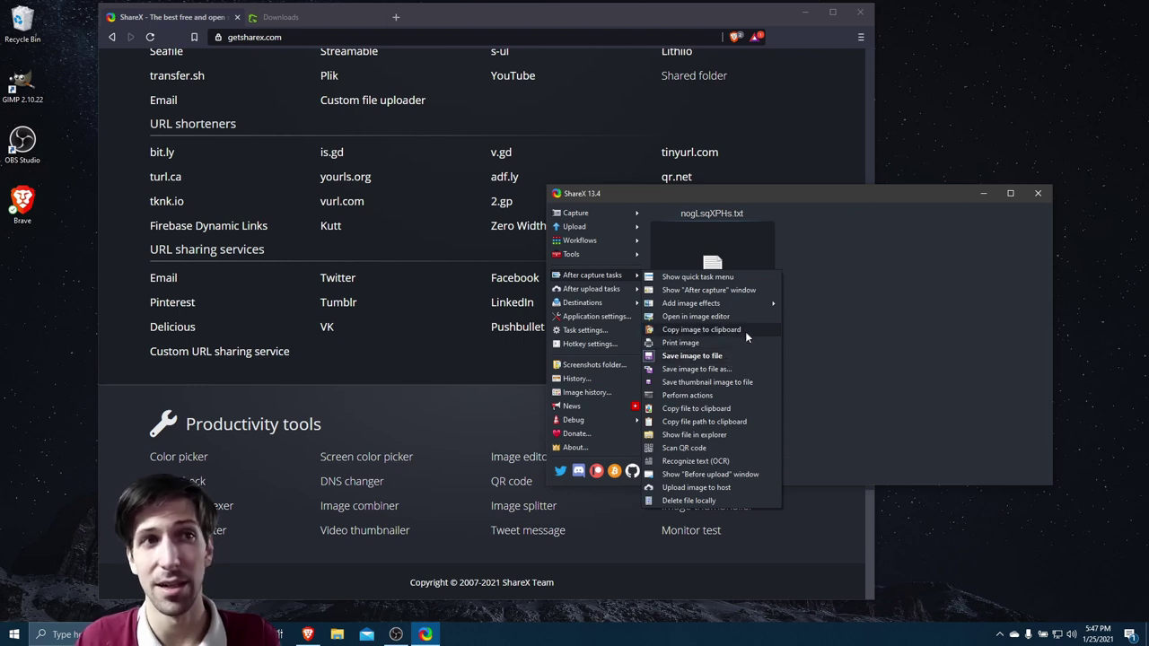
click(745, 331)
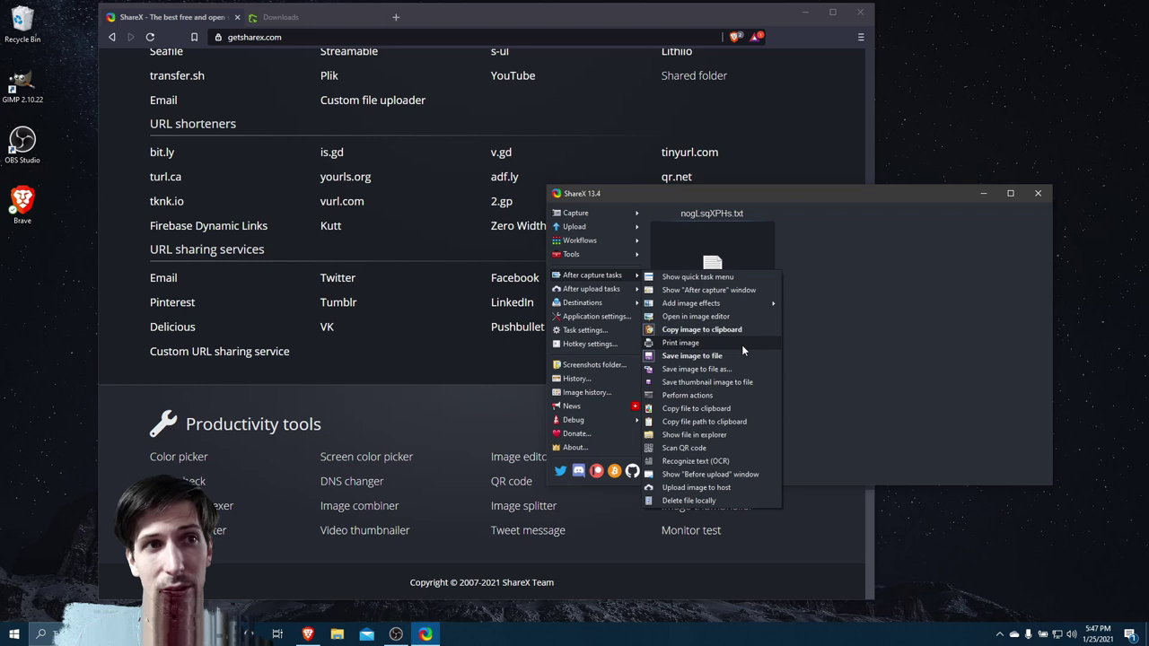
click(743, 436)
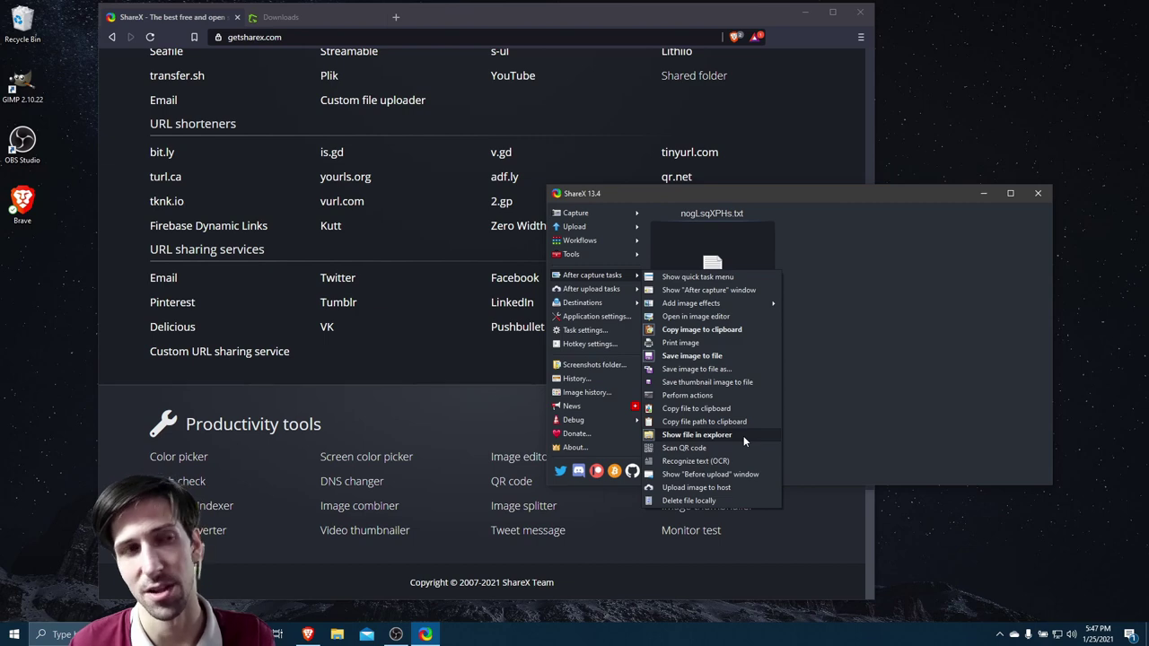
- Take a region capture of the whole desktop area
mouse_move(618, 209)
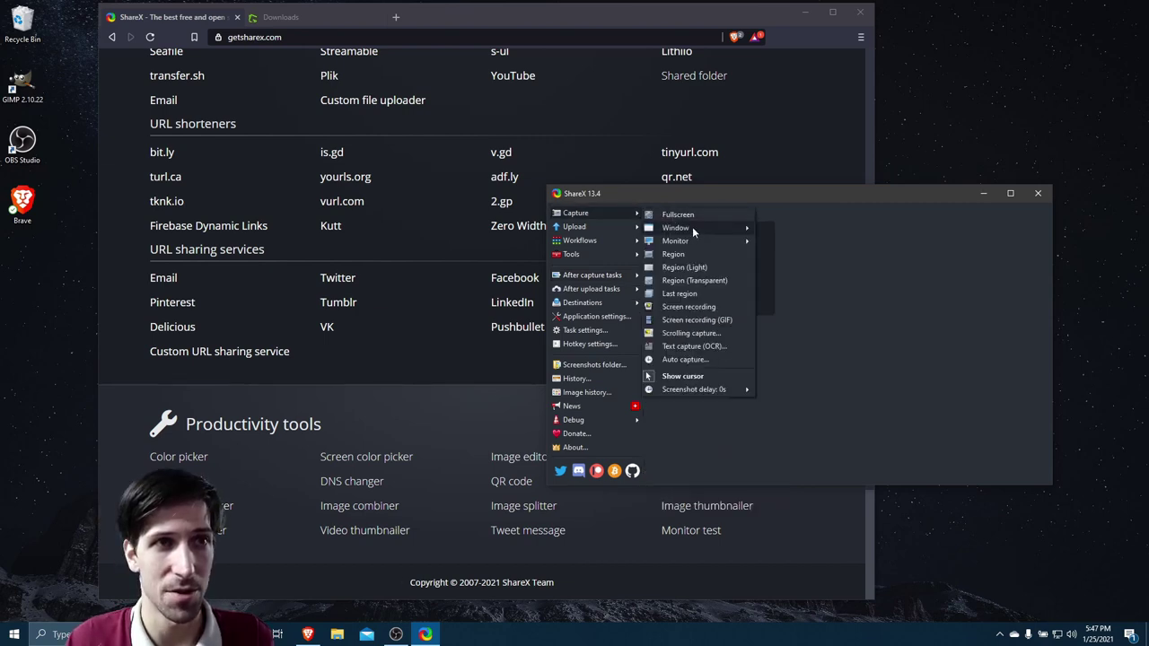
click(713, 259)
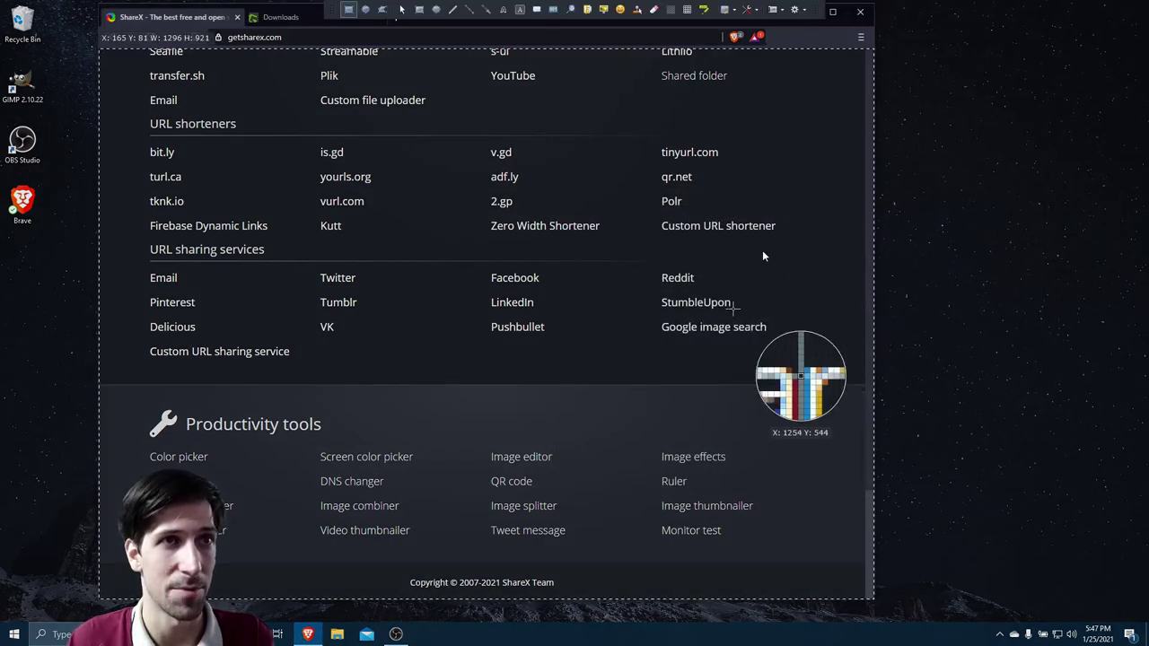
click(952, 216)
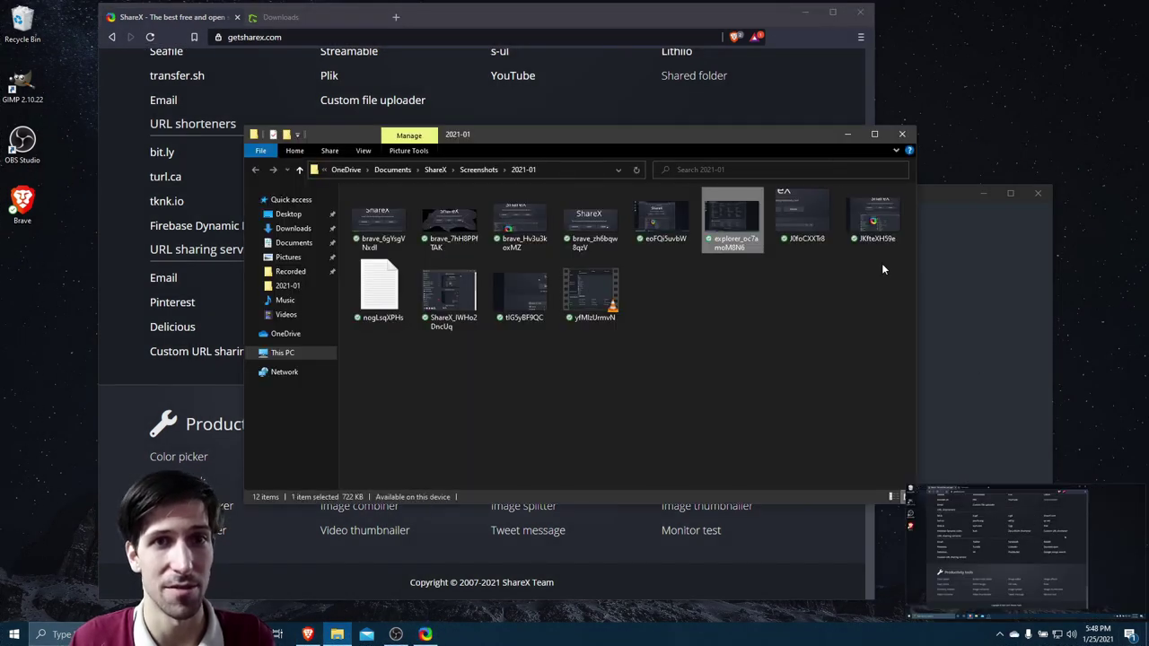
- Move the 2021-01 screenshots folder window aside, check the selected new capture file, and close the folder window
drag(812, 135, 645, 167)
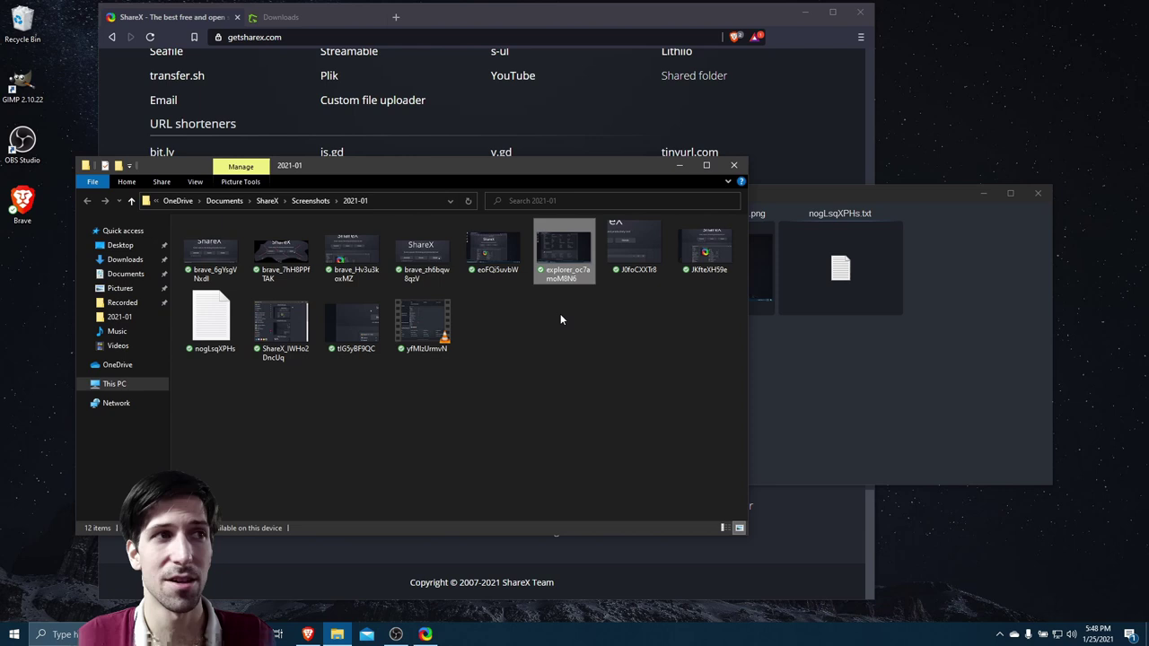
drag(561, 314, 564, 235)
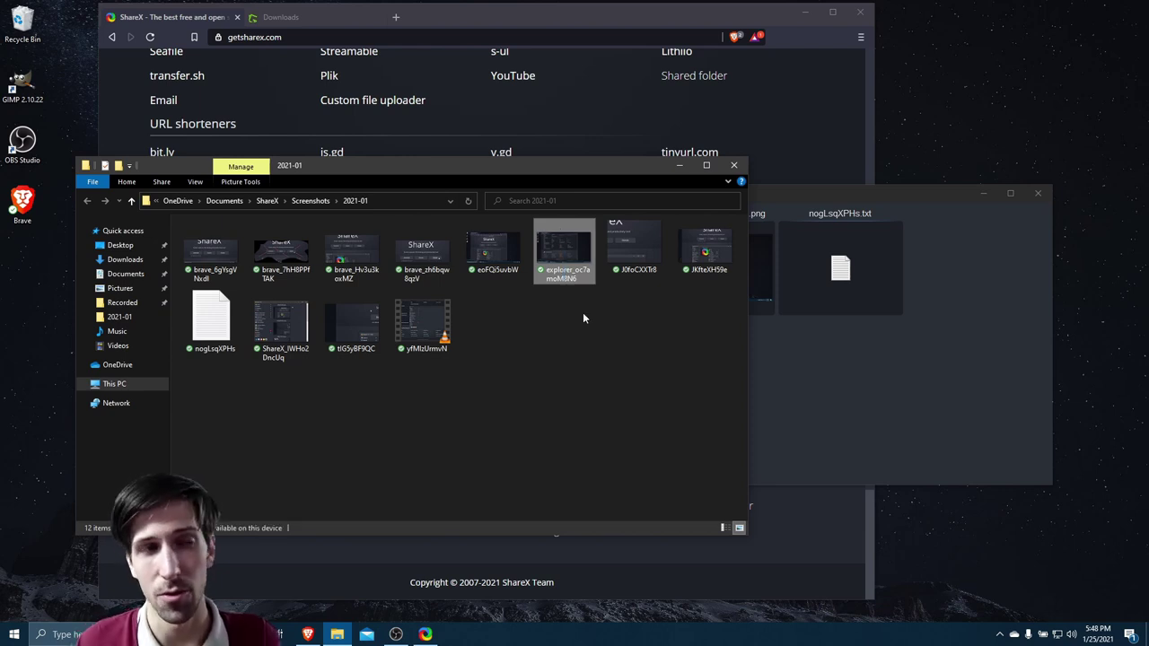
key(ctrl+w)
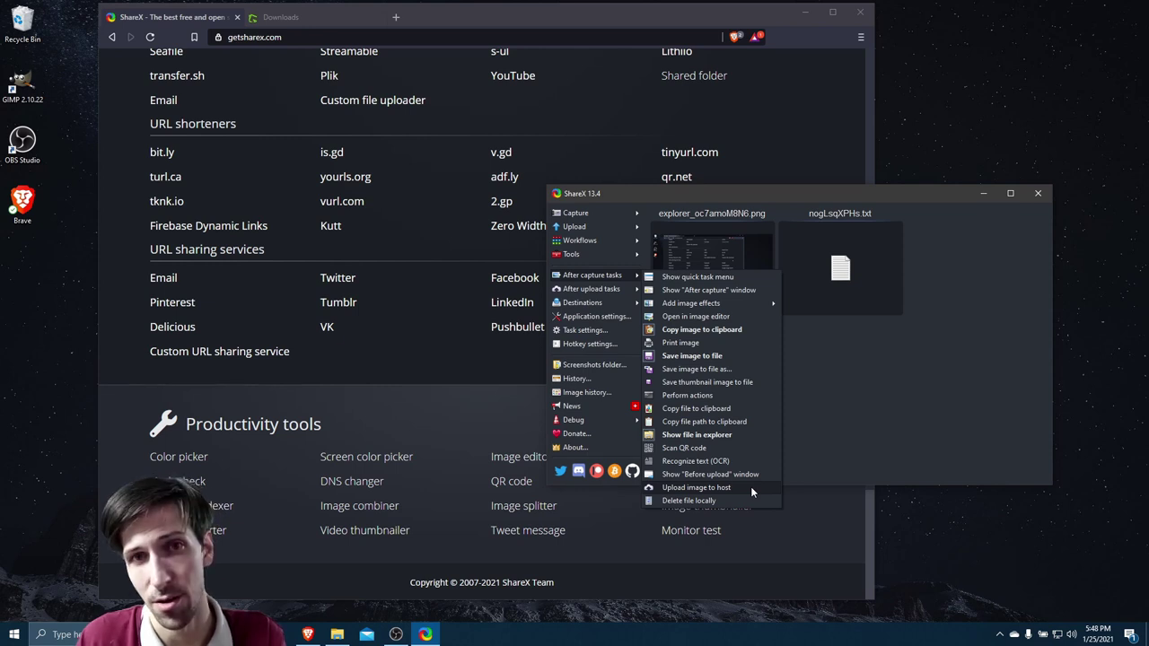
- Review the after-upload tasks and the uploader destinations, and open the destination settings
mouse_move(700, 306)
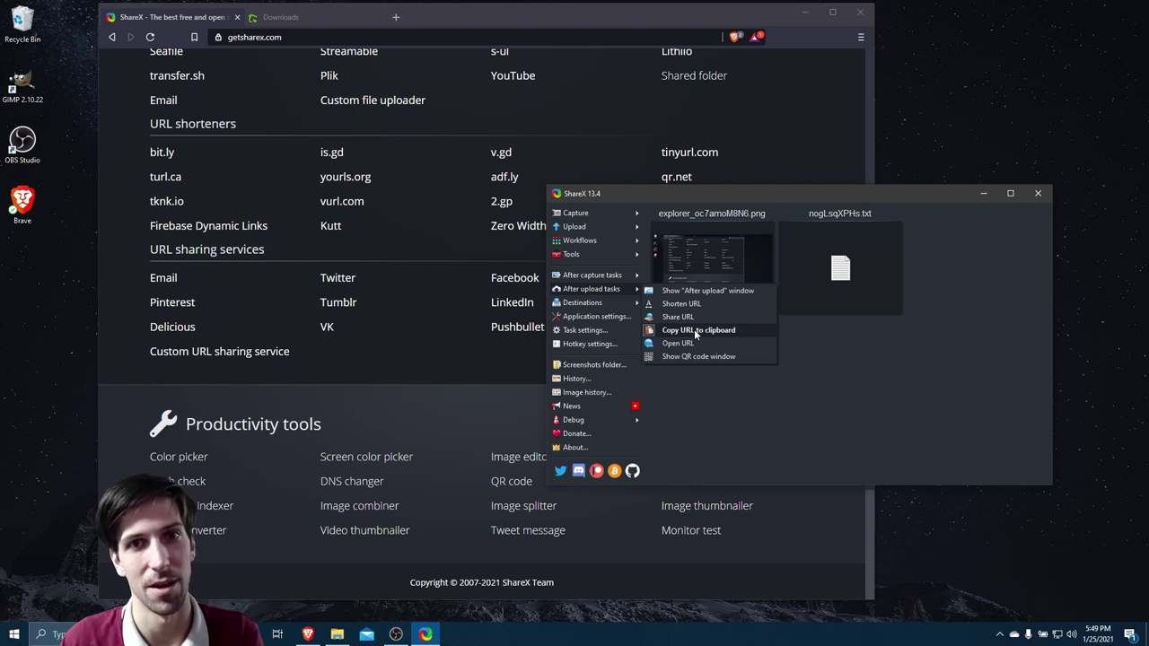
mouse_move(619, 302)
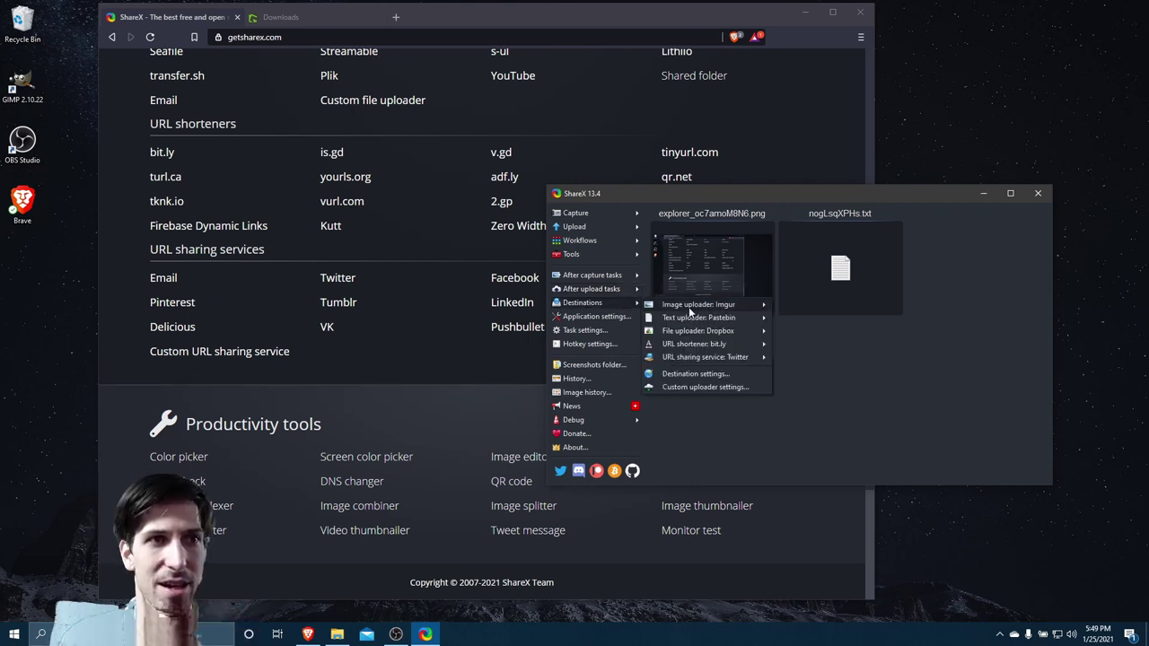
mouse_move(698, 310)
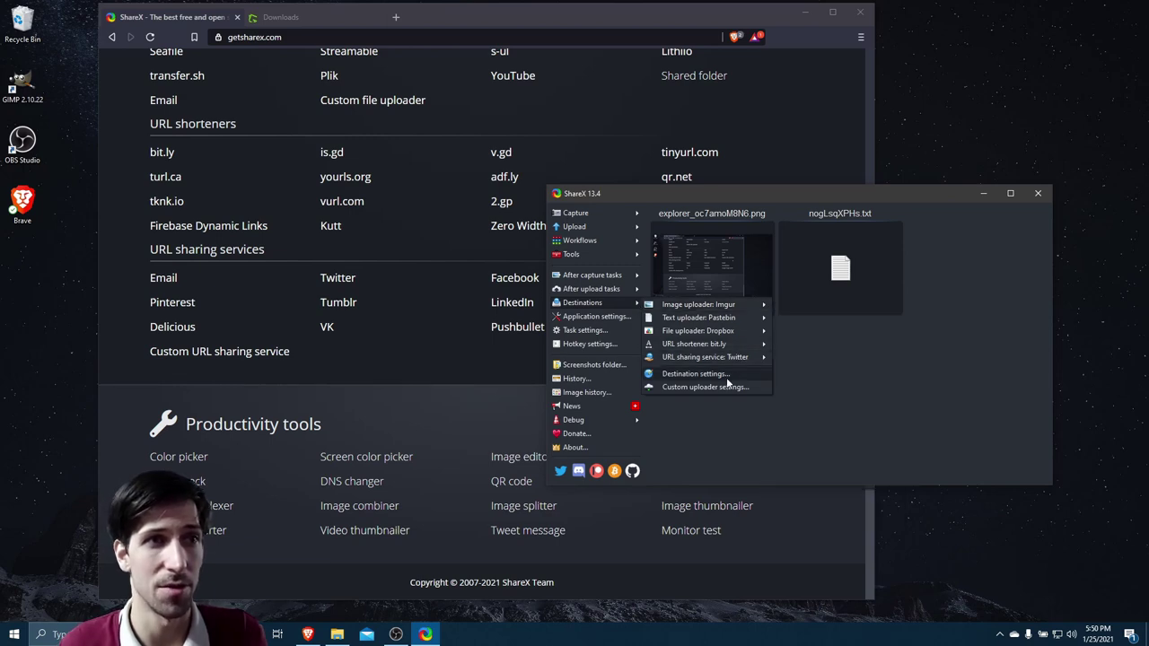
click(727, 377)
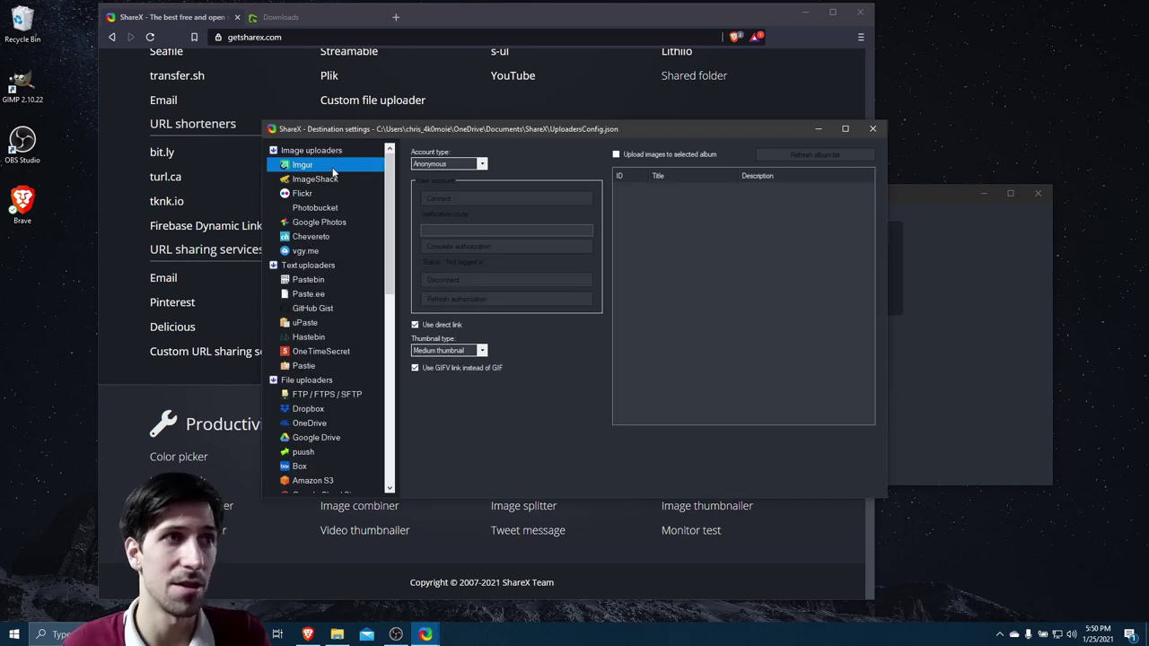
- Examine the available upload services in the destination settings, including the GitHub Gist, OneTimeSecret and Dropbox account options
scroll(330, 215, down, 5)
scroll(340, 269, up, 10)
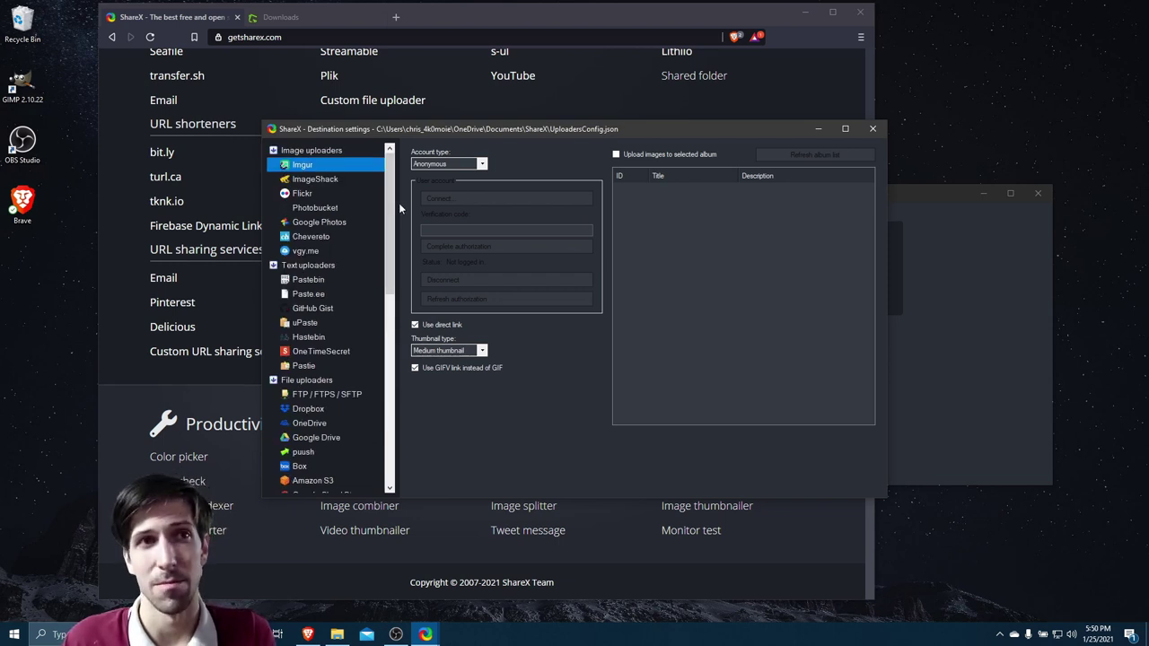
click(330, 310)
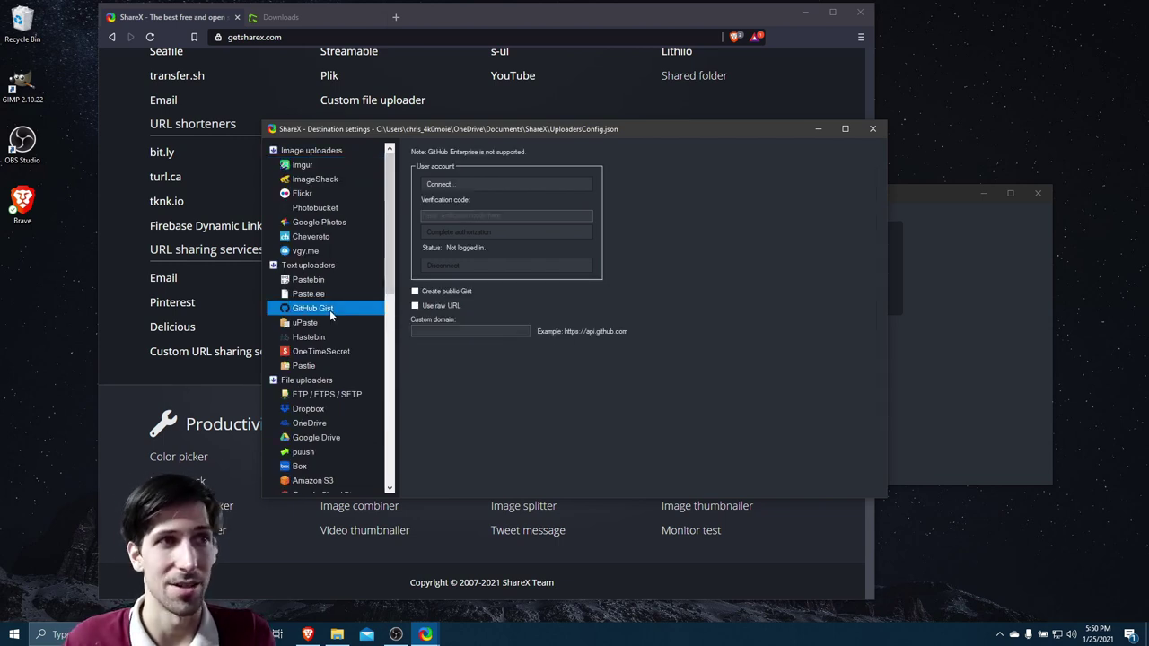
scroll(330, 310, down, 1)
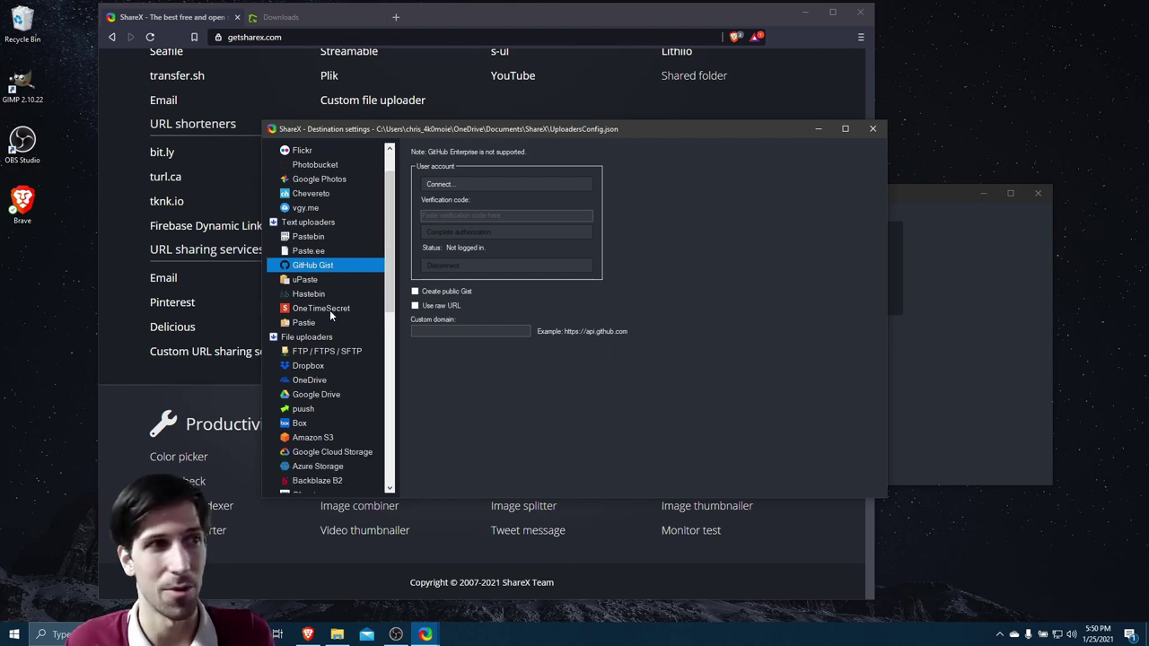
click(329, 310)
click(335, 368)
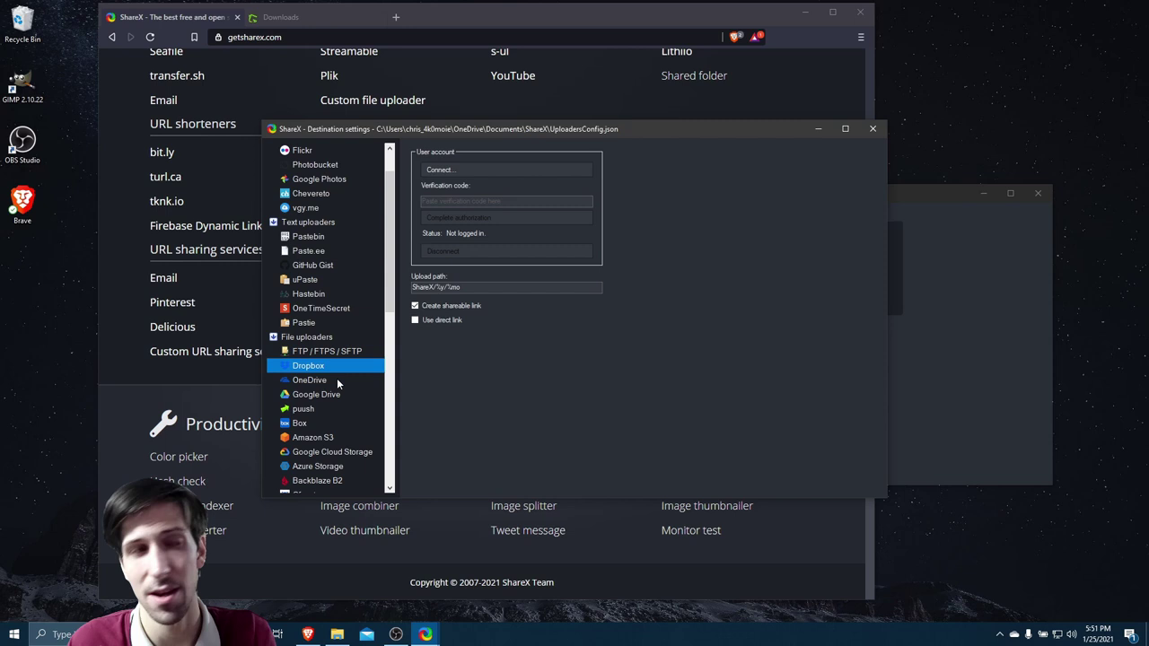
scroll(336, 378, down, 4)
click(337, 368)
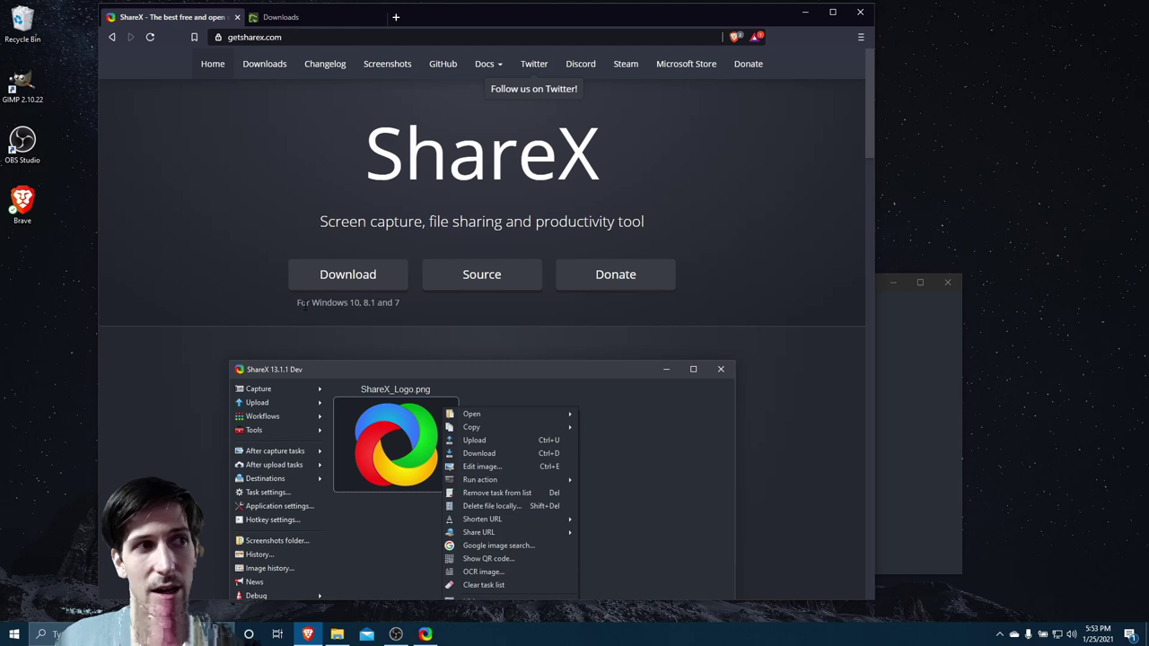
- Check the supported Windows versions on the ShareX site, compare with the Greenshot downloads page, and return to the ShareX site
drag(295, 305, 407, 311)
click(407, 311)
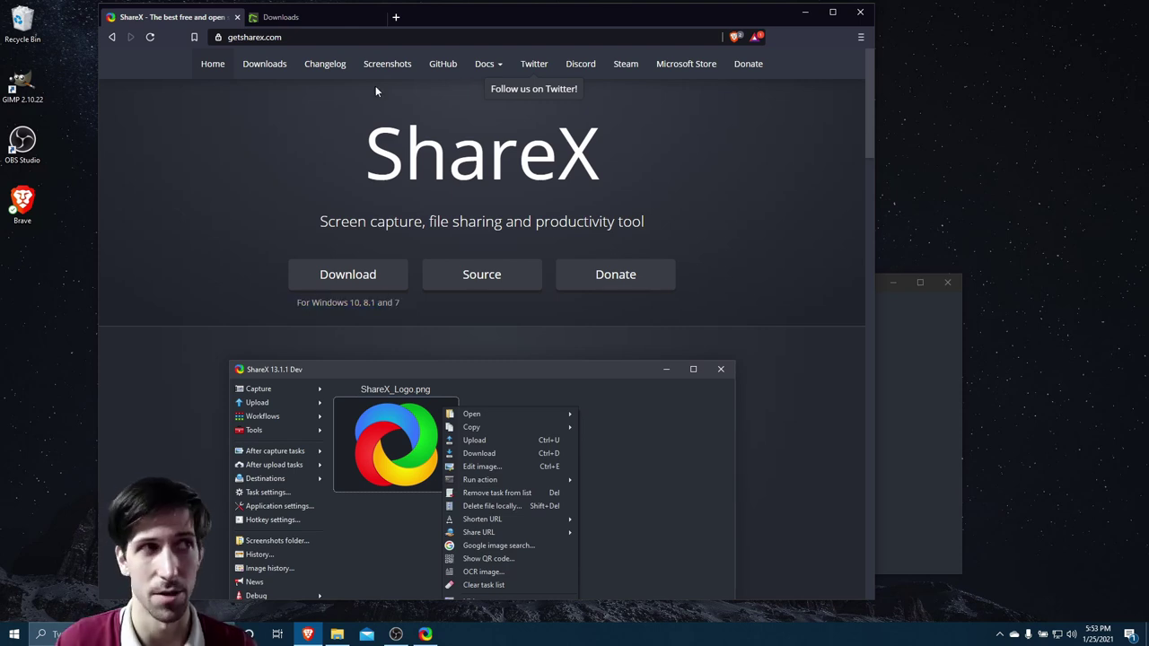
click(334, 16)
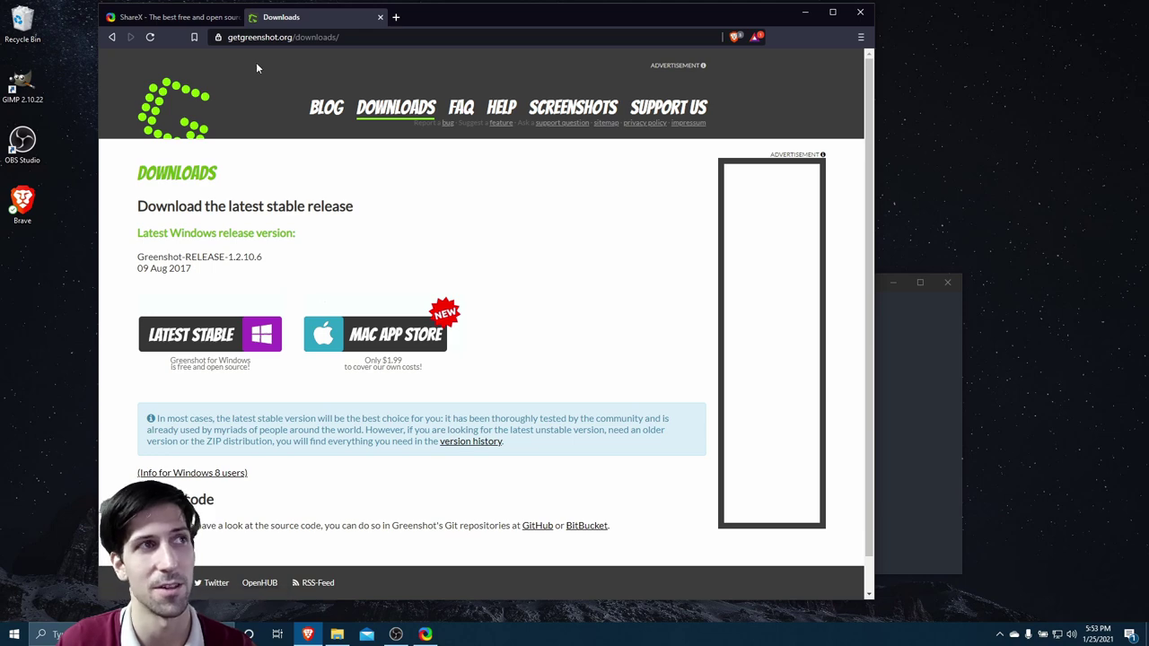
key(ctrl+shift+Tab)
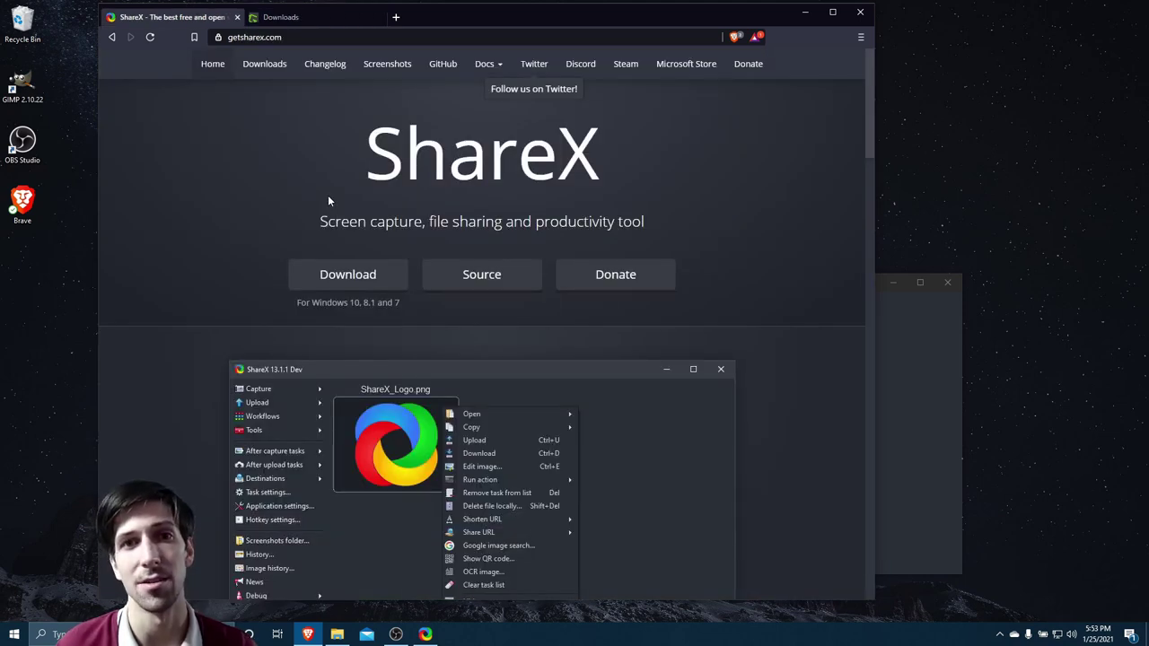